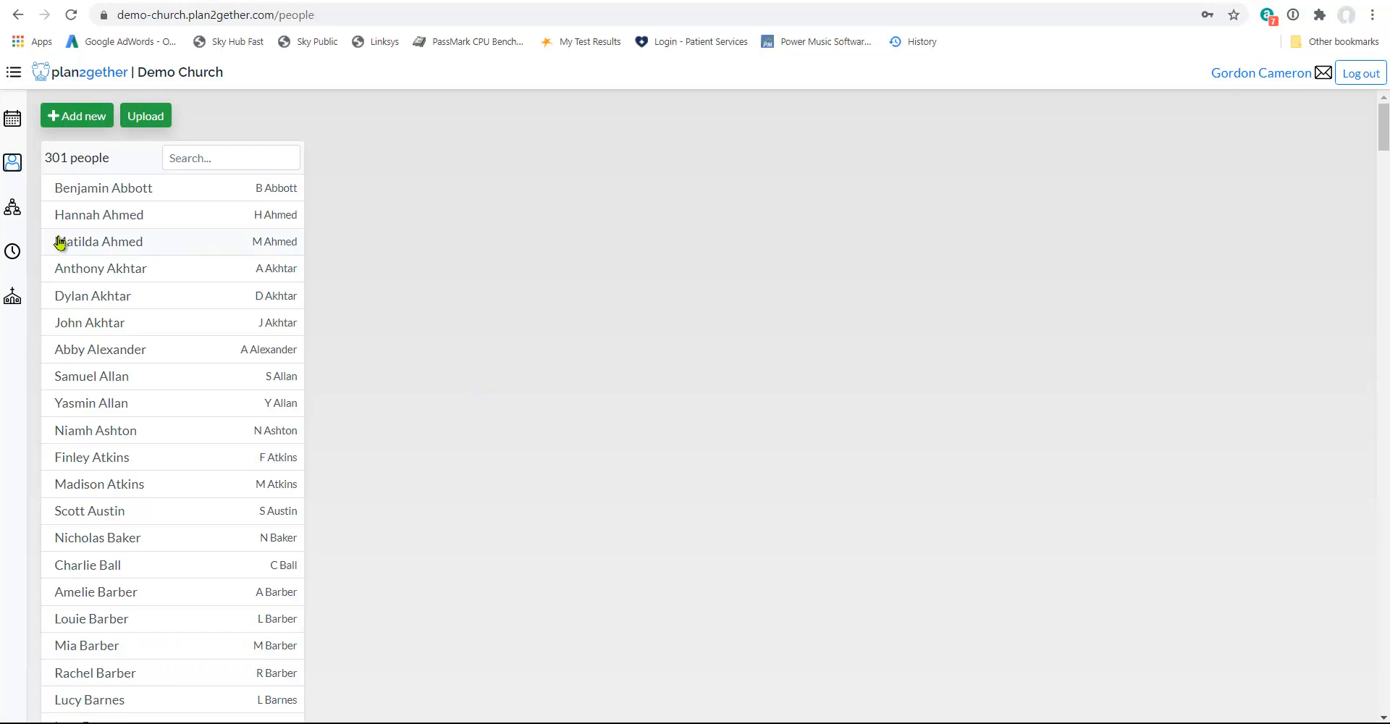
Step: Create a single role team named Welcoming
left_click(12, 208)
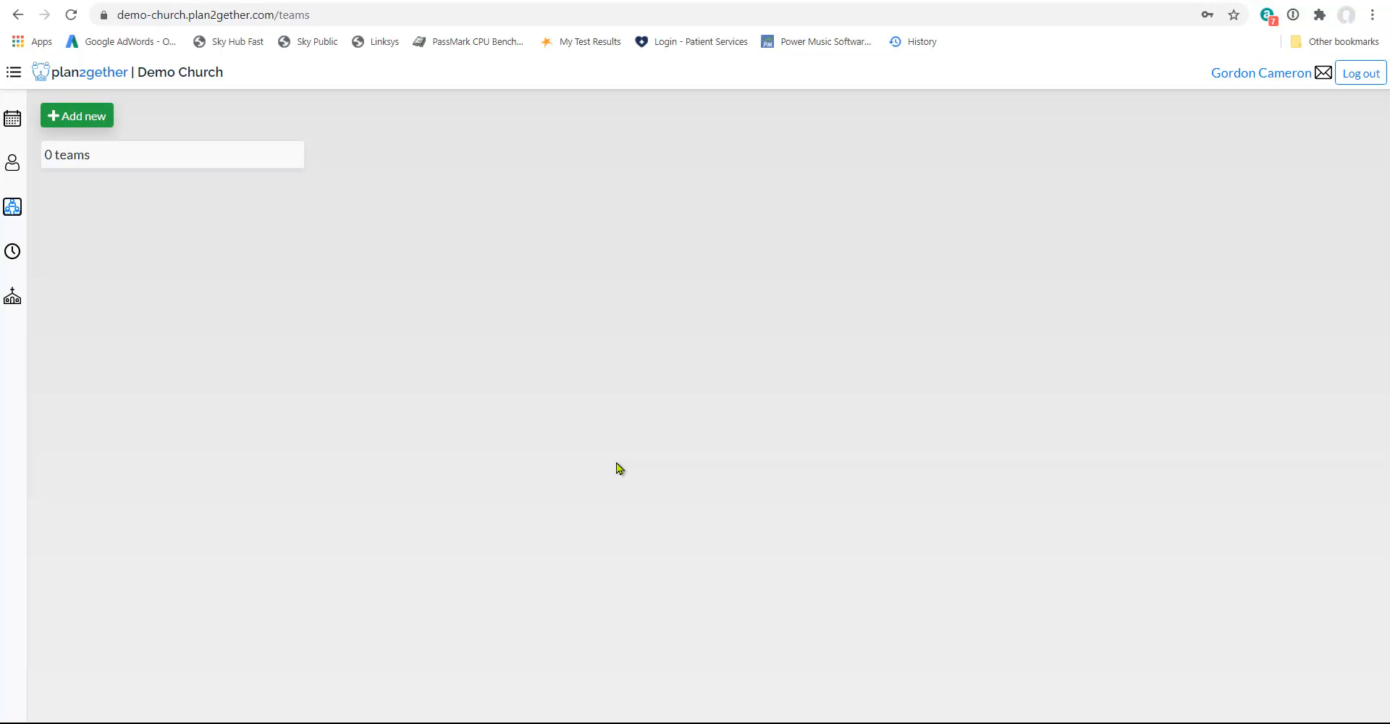
left_click(74, 120)
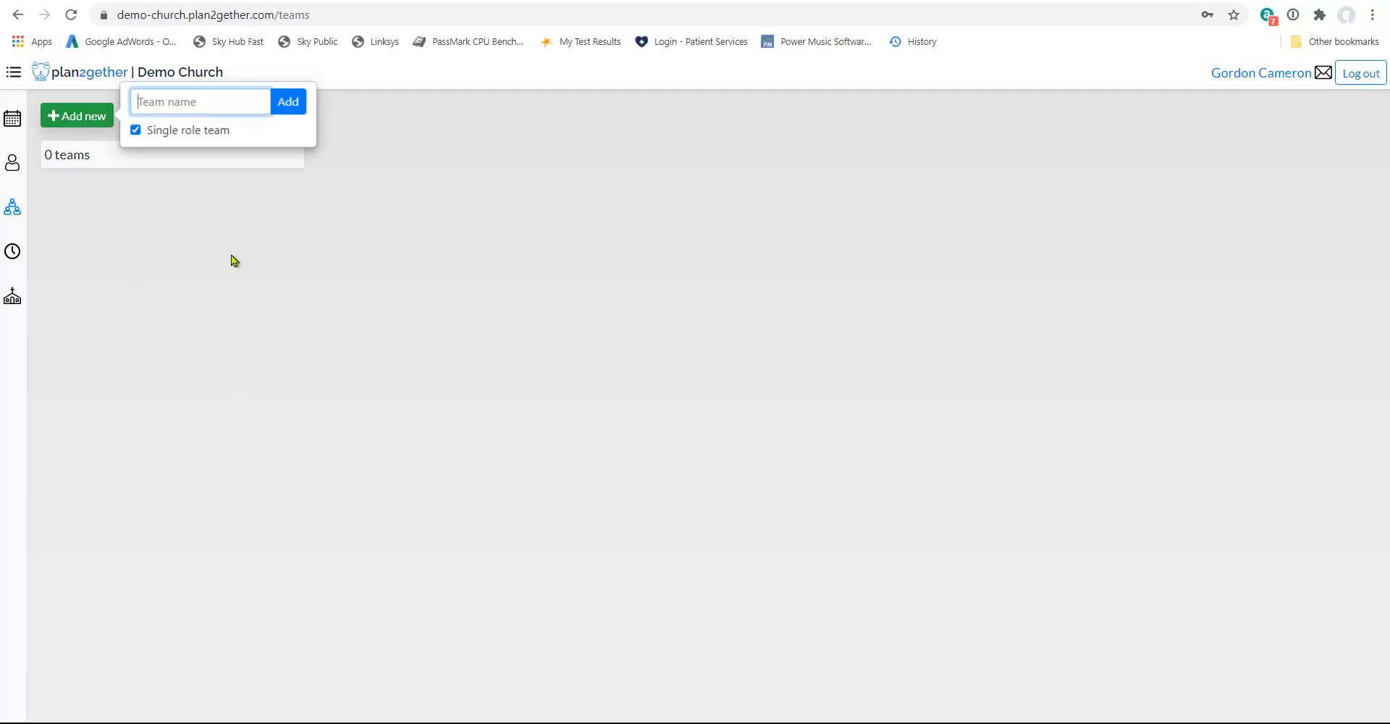
type("Welcoming")
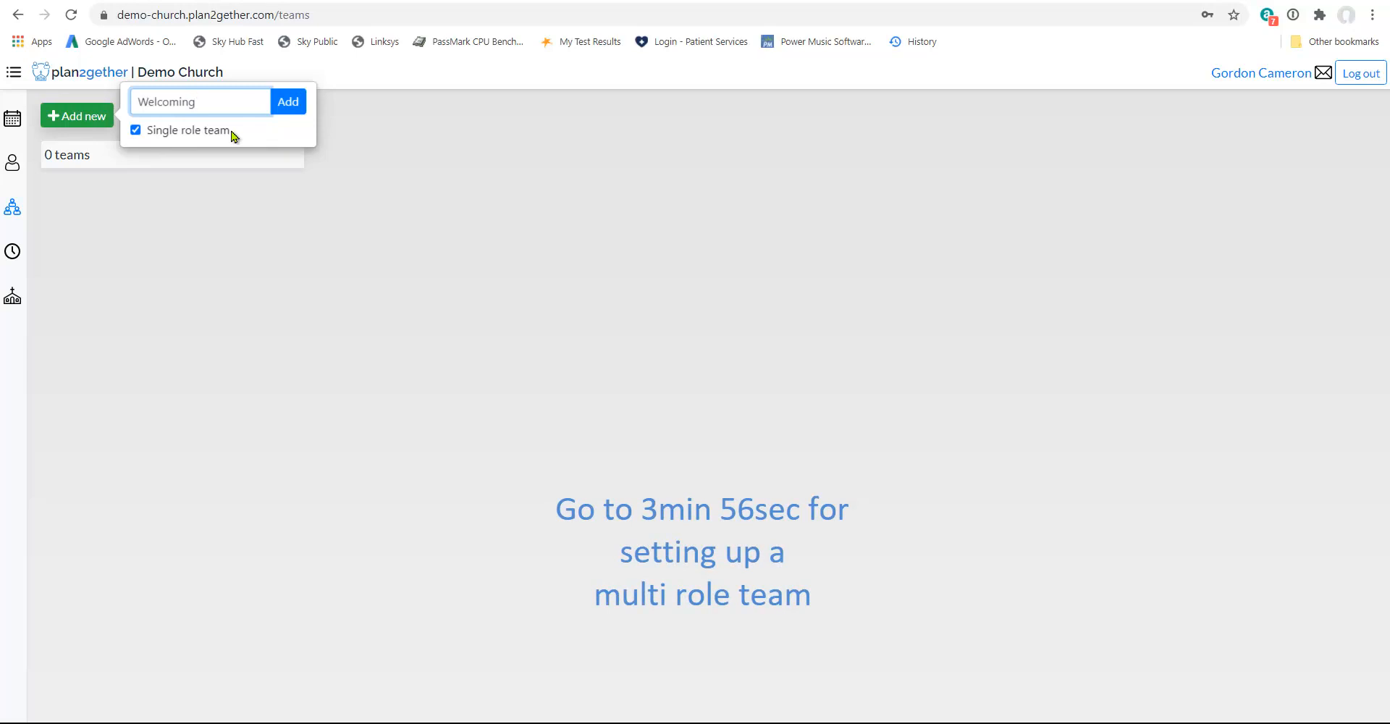
left_click(295, 104)
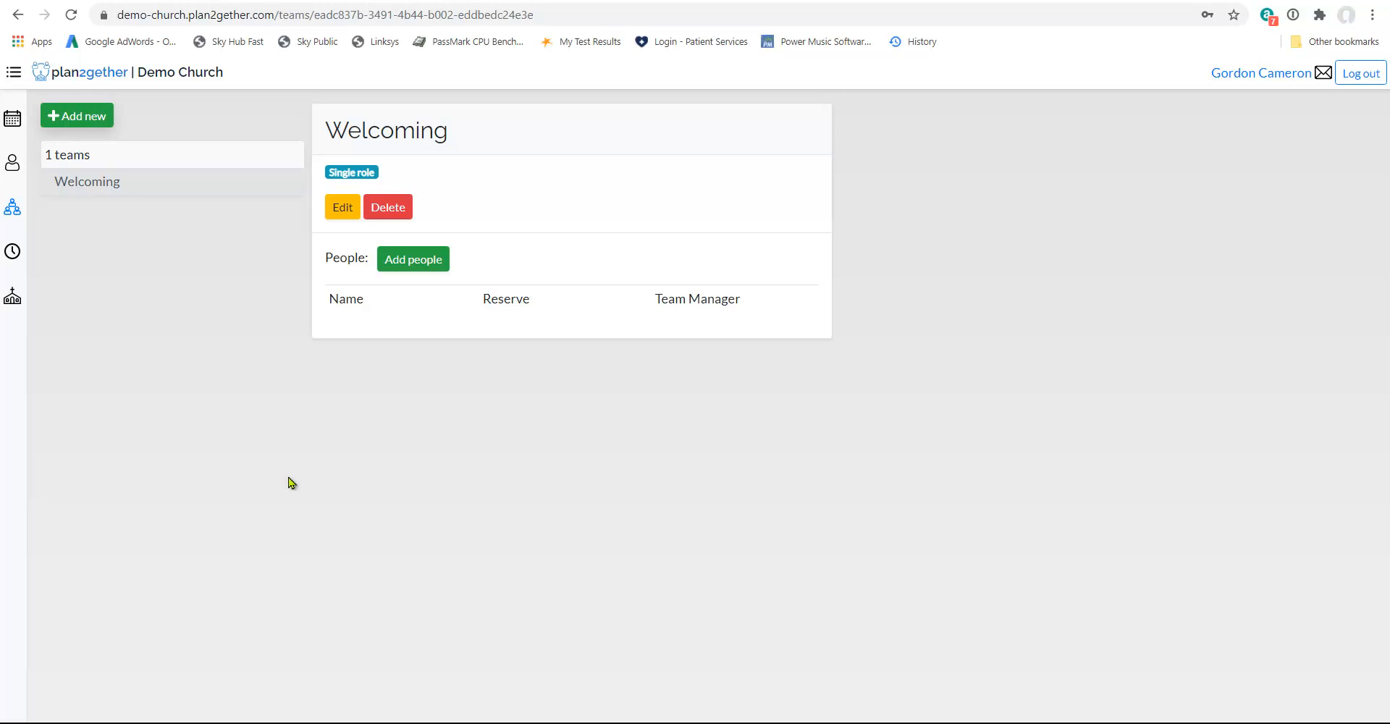
Step: Add ten people from the church's people list to the Welcoming team
left_click(432, 263)
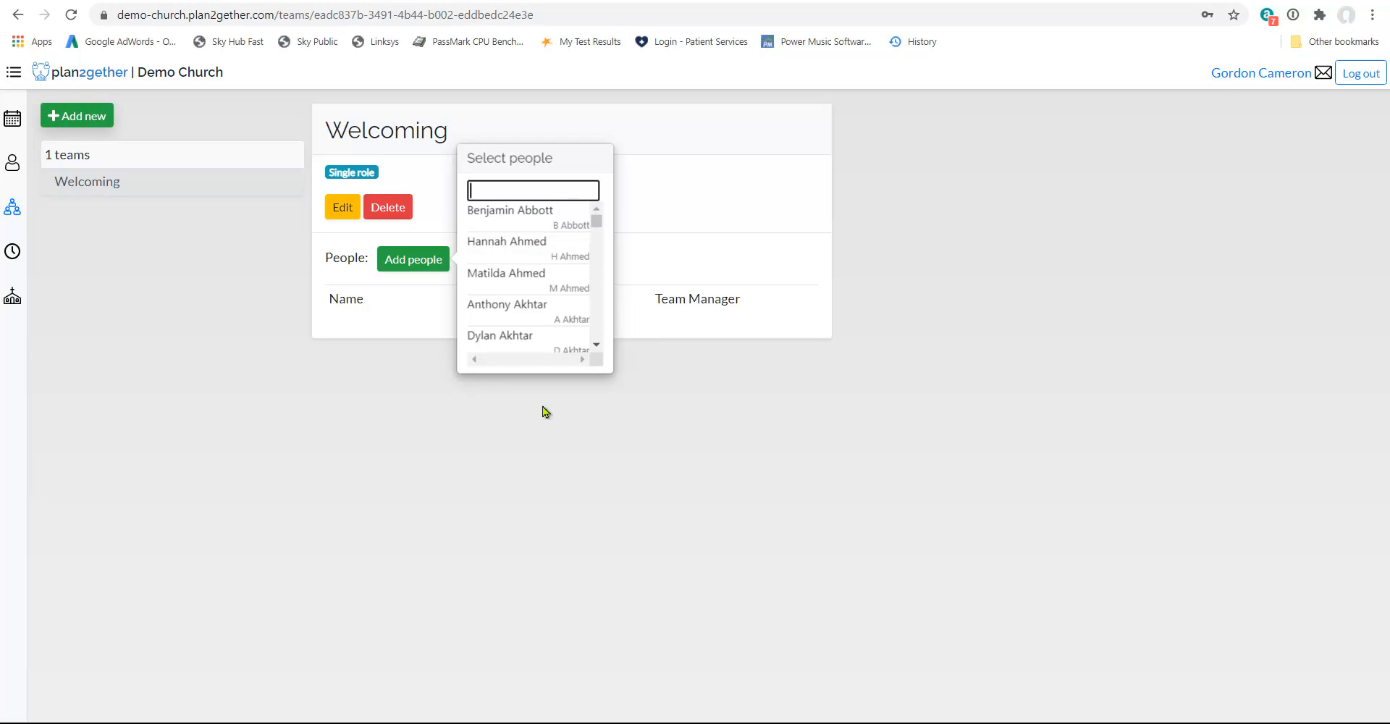
left_click(521, 278)
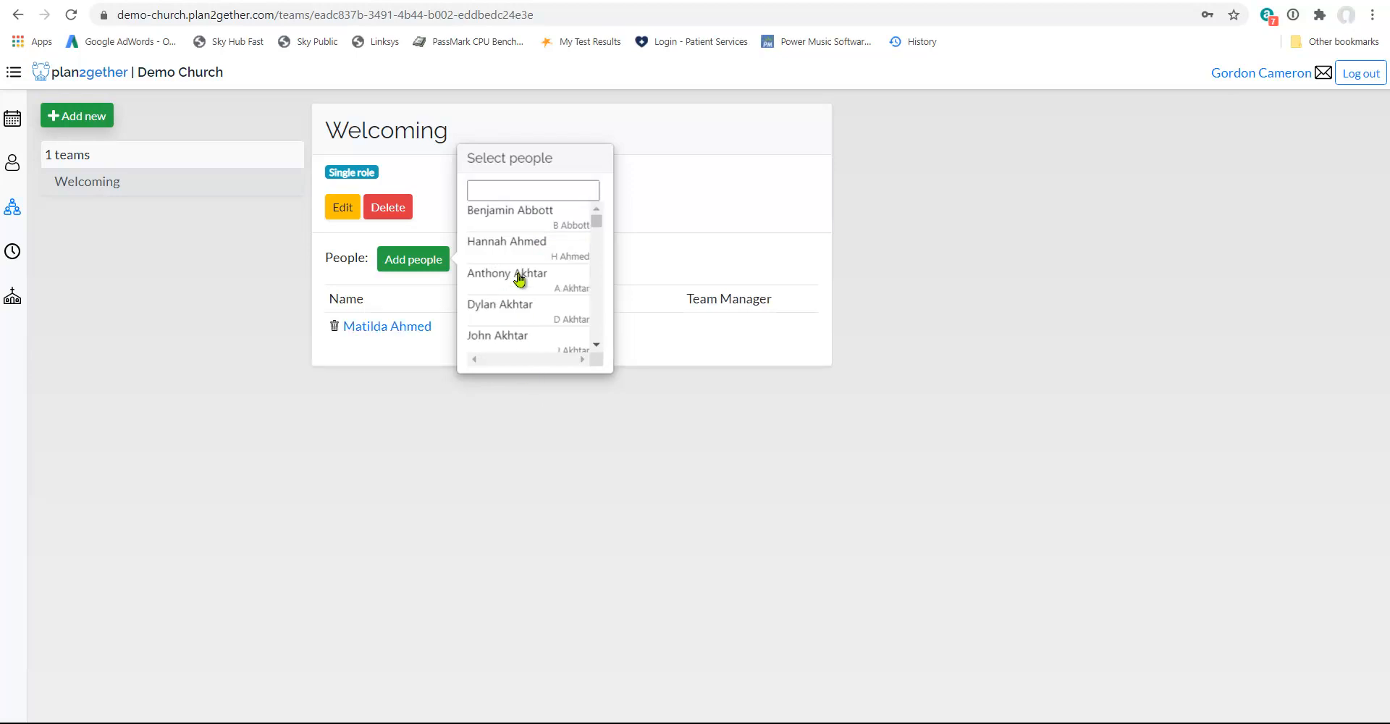
left_click_drag(596, 217, 597, 258)
left_click(533, 279)
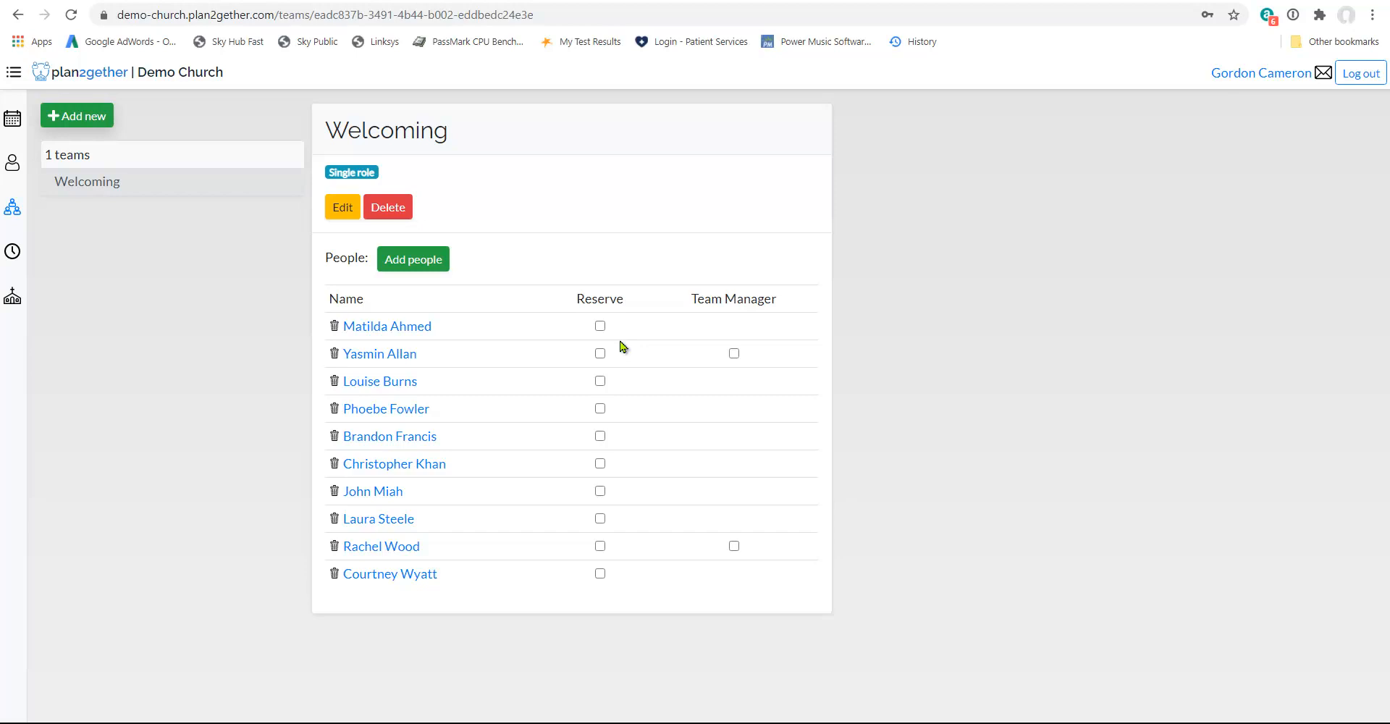
Step: Mark the third and seventh listed Welcoming members as reserves and make the second listed member team manager
left_click(600, 381)
left_click(601, 492)
left_click(733, 353)
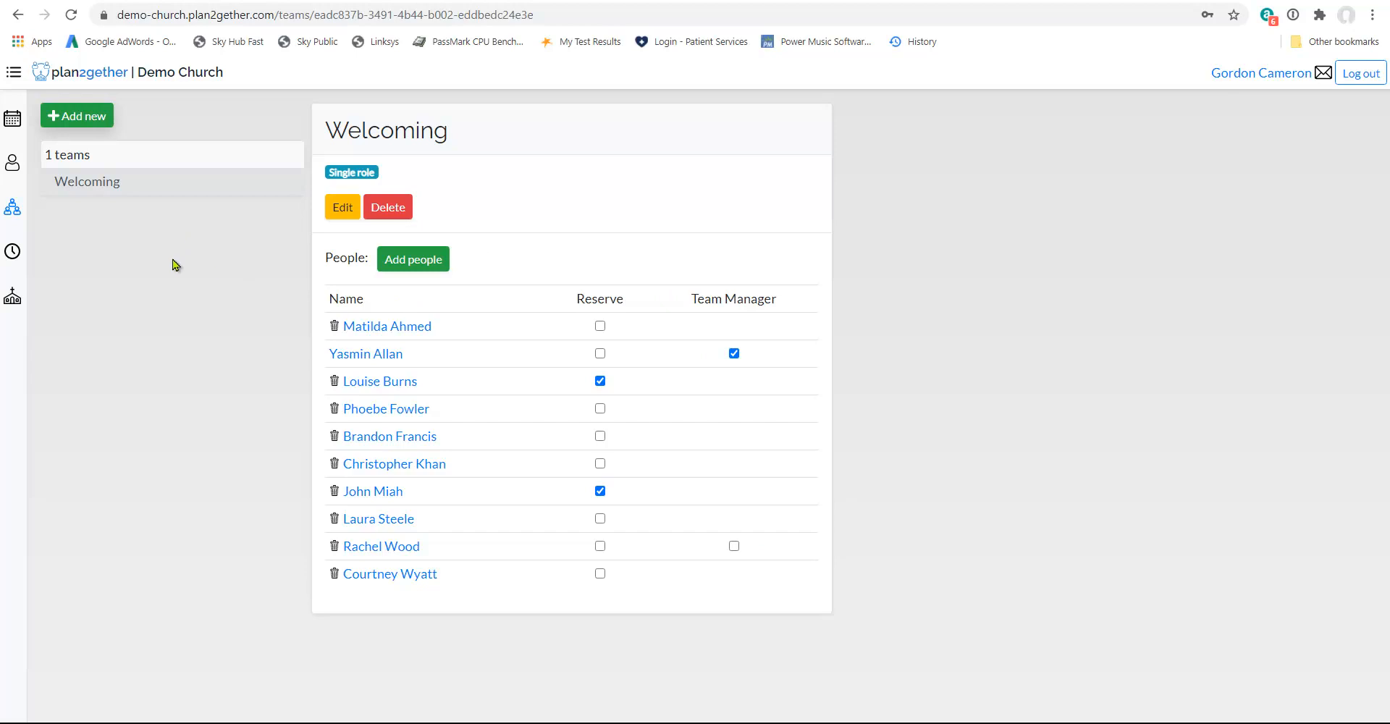
Step: Examine the team and role labels on the profiles of the Welcoming manager, a regular member and a reserve, and return to the team
left_click(16, 172)
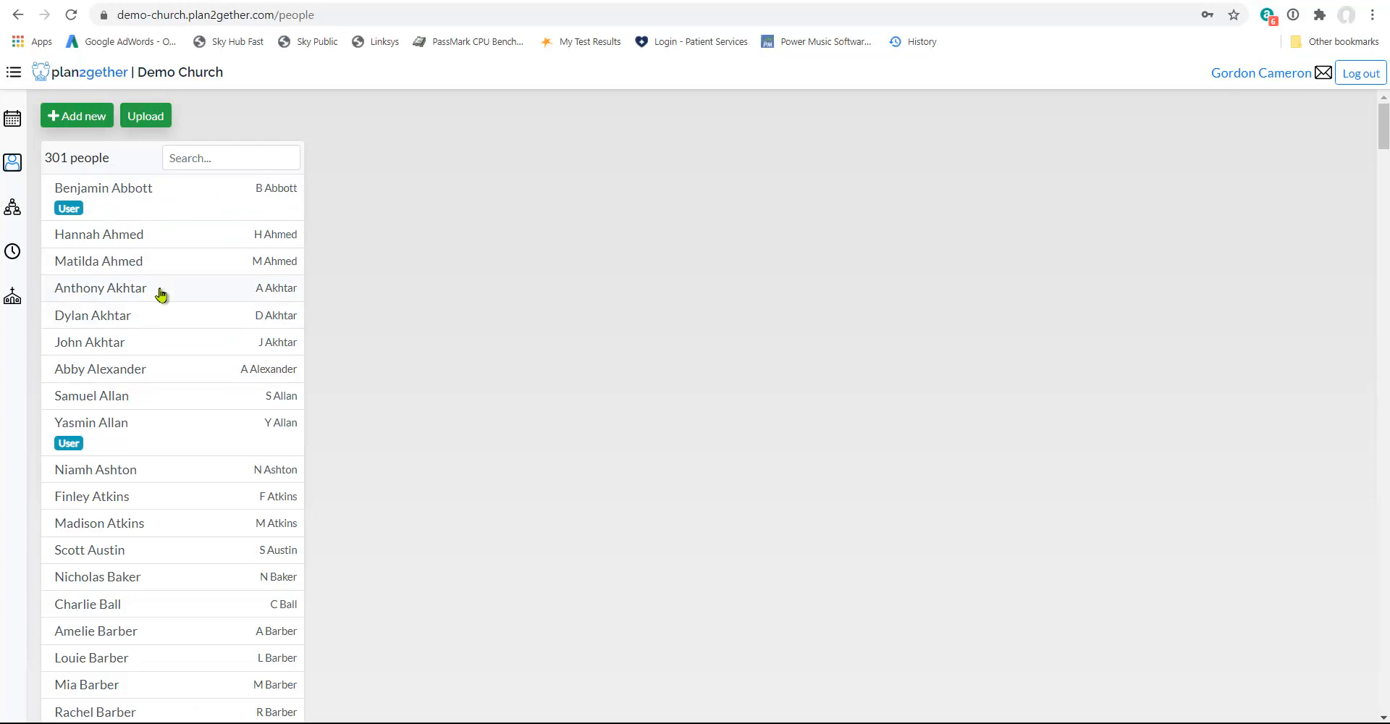
left_click(154, 434)
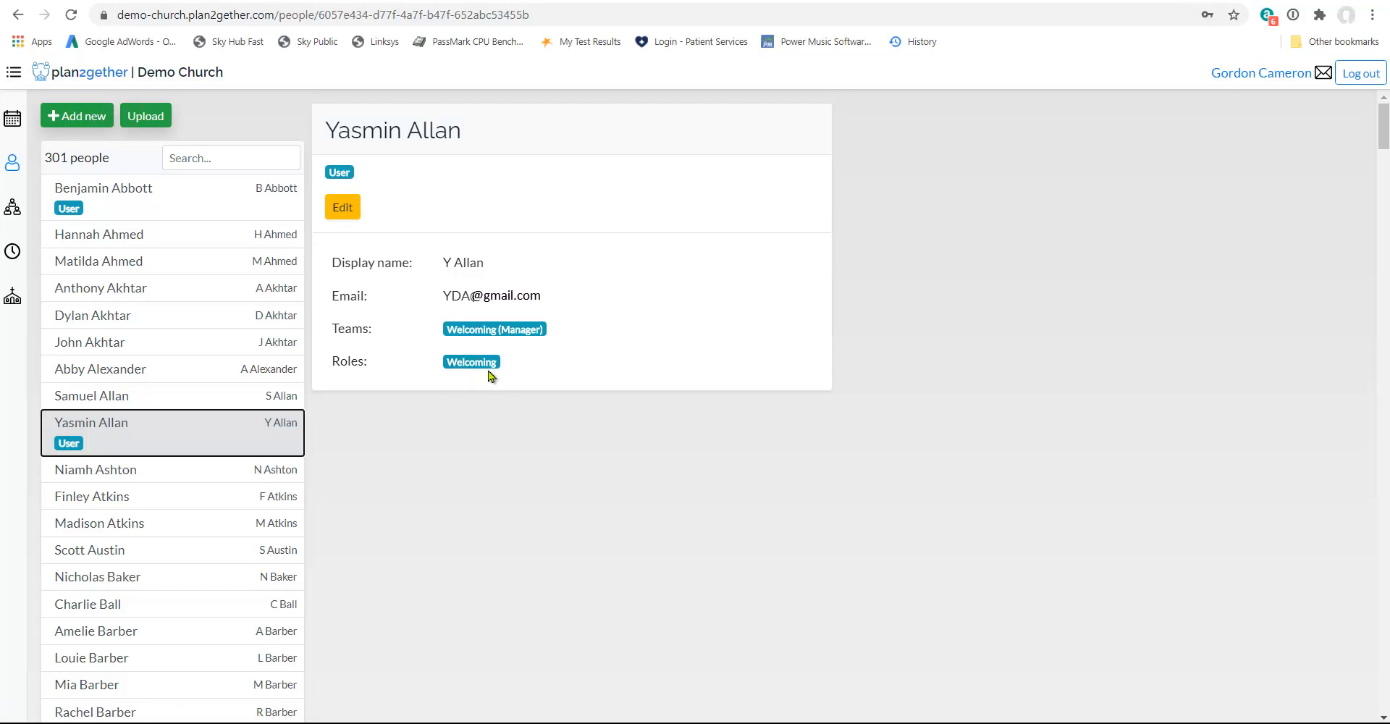
left_click(186, 266)
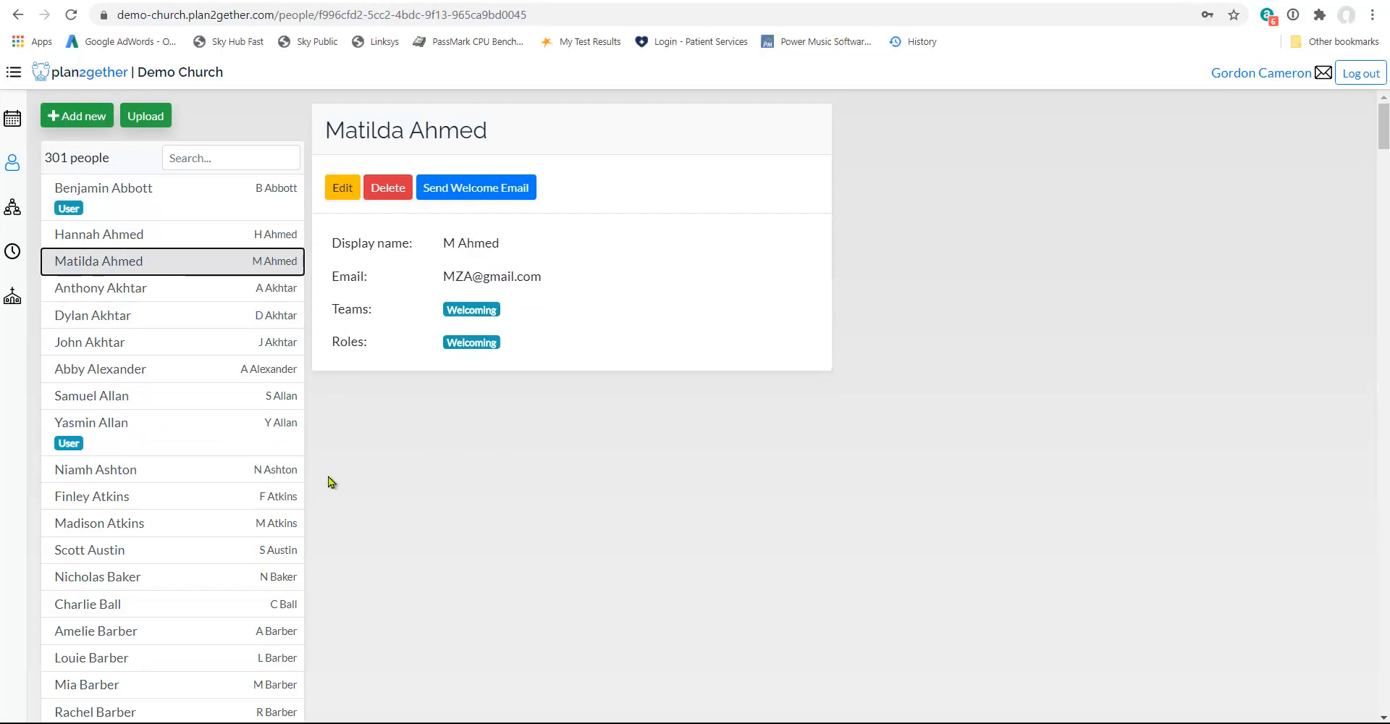
scroll(217, 470, "down", 15)
left_click(145, 405)
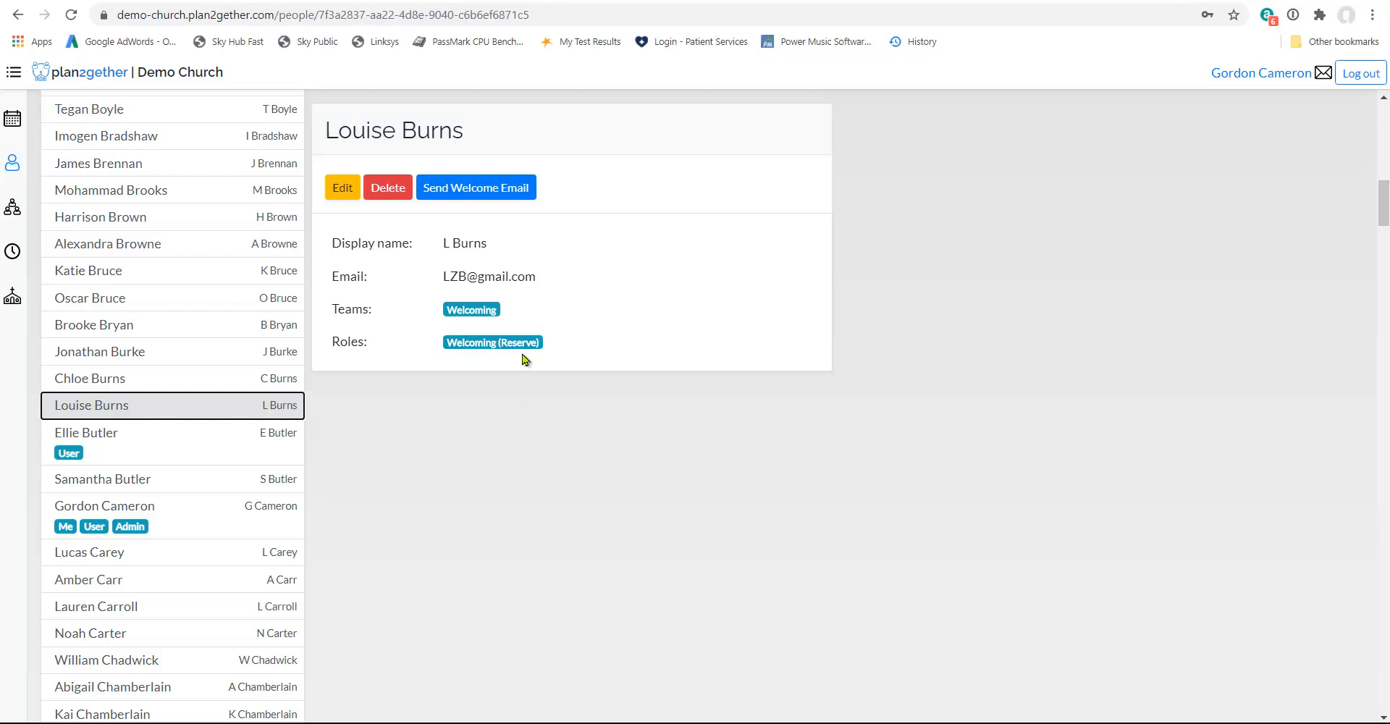
left_click(12, 207)
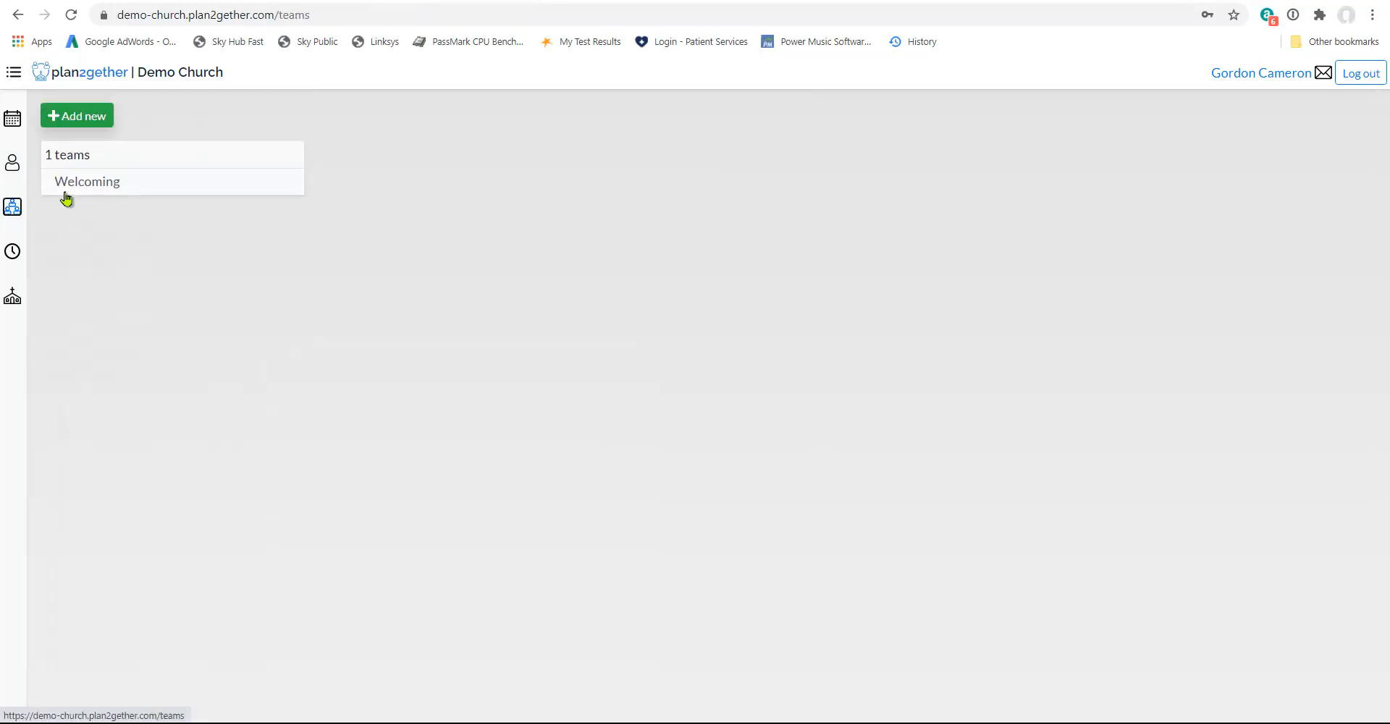
left_click(94, 185)
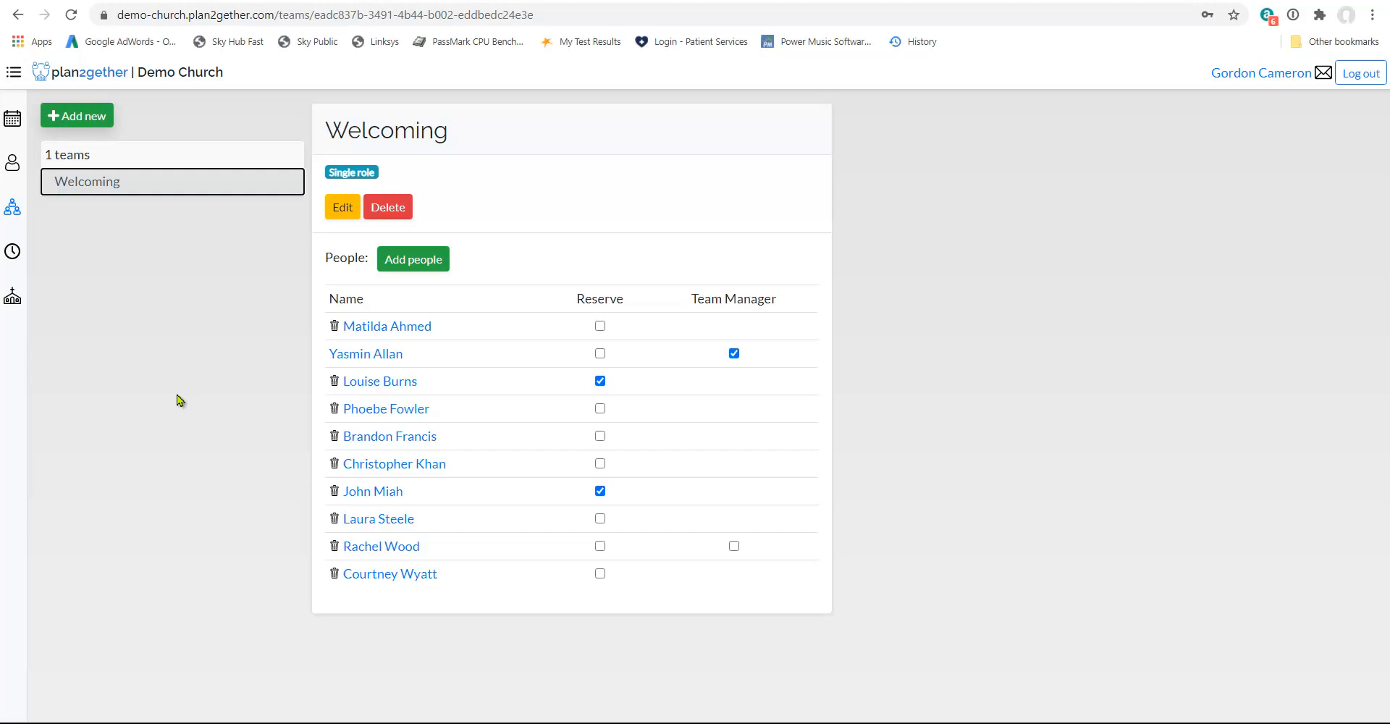
Step: Create a team named AV Team with the single role option turned off
left_click(12, 210)
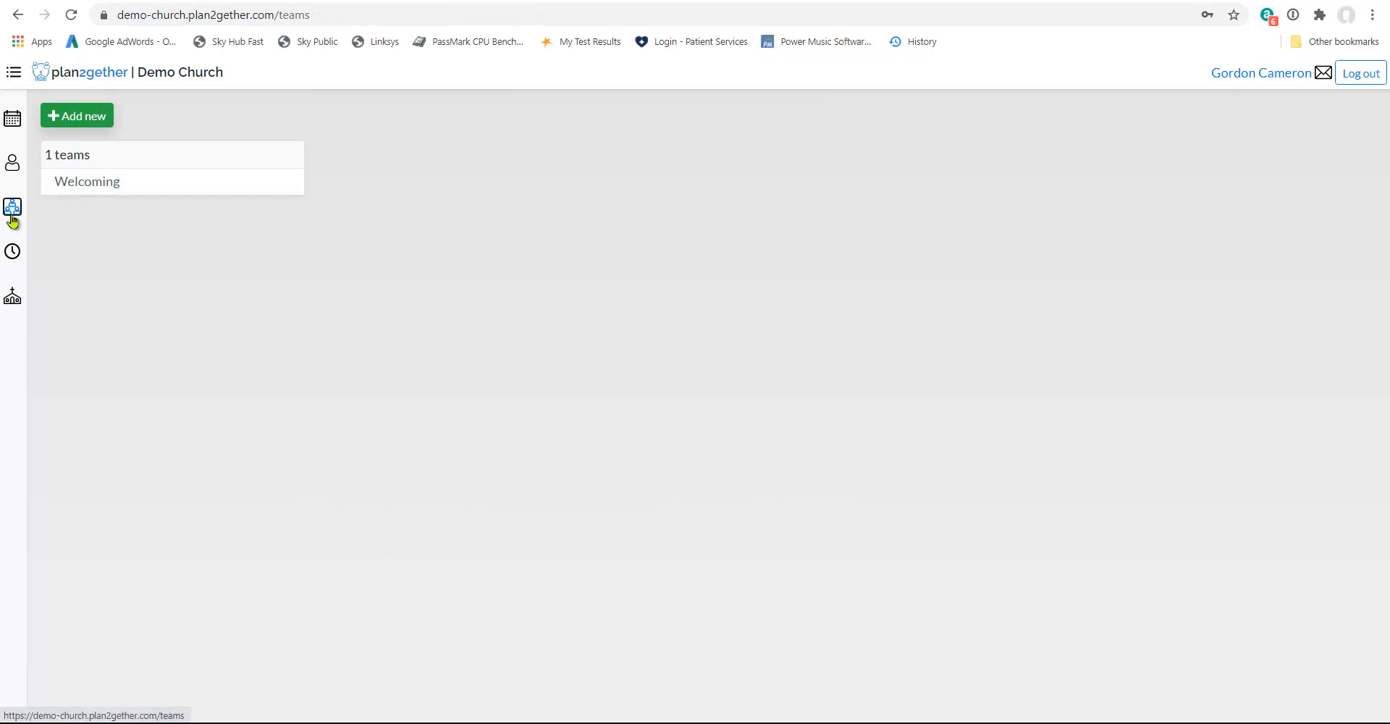
left_click(84, 119)
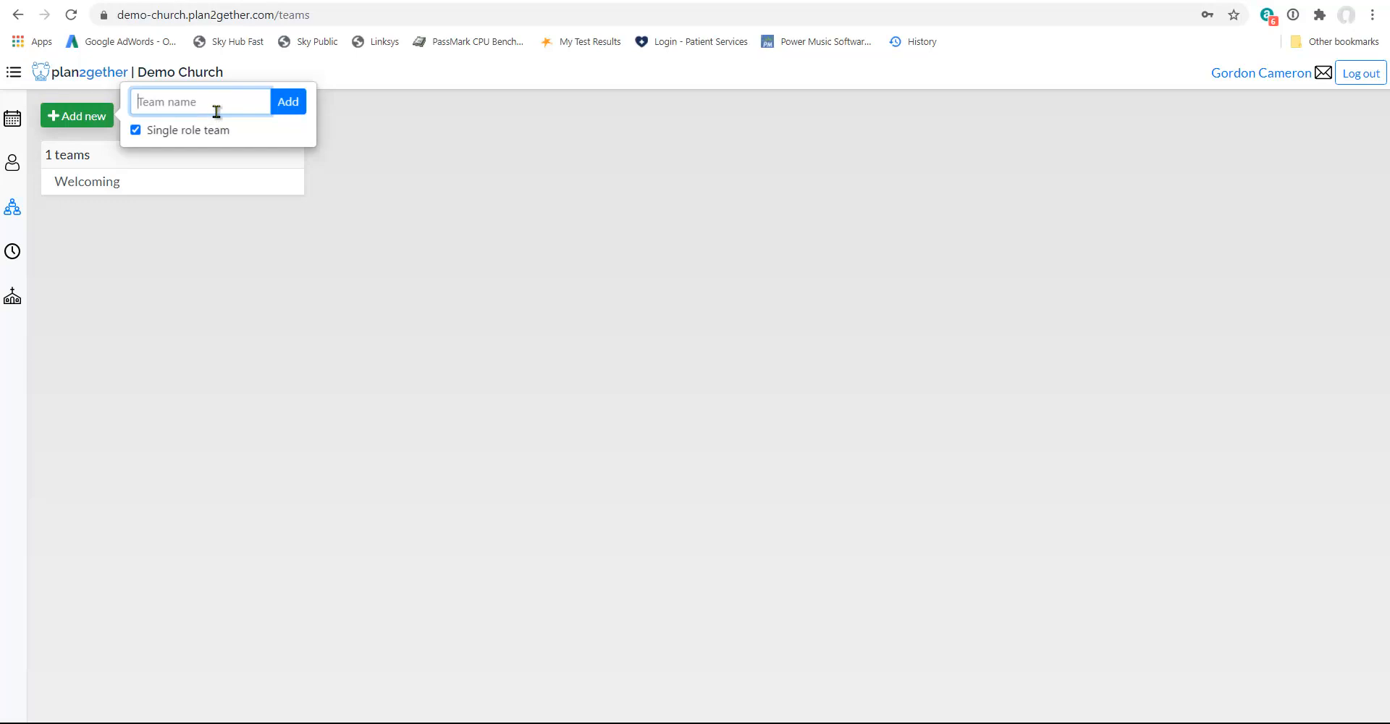
type("AV Team")
left_click(135, 131)
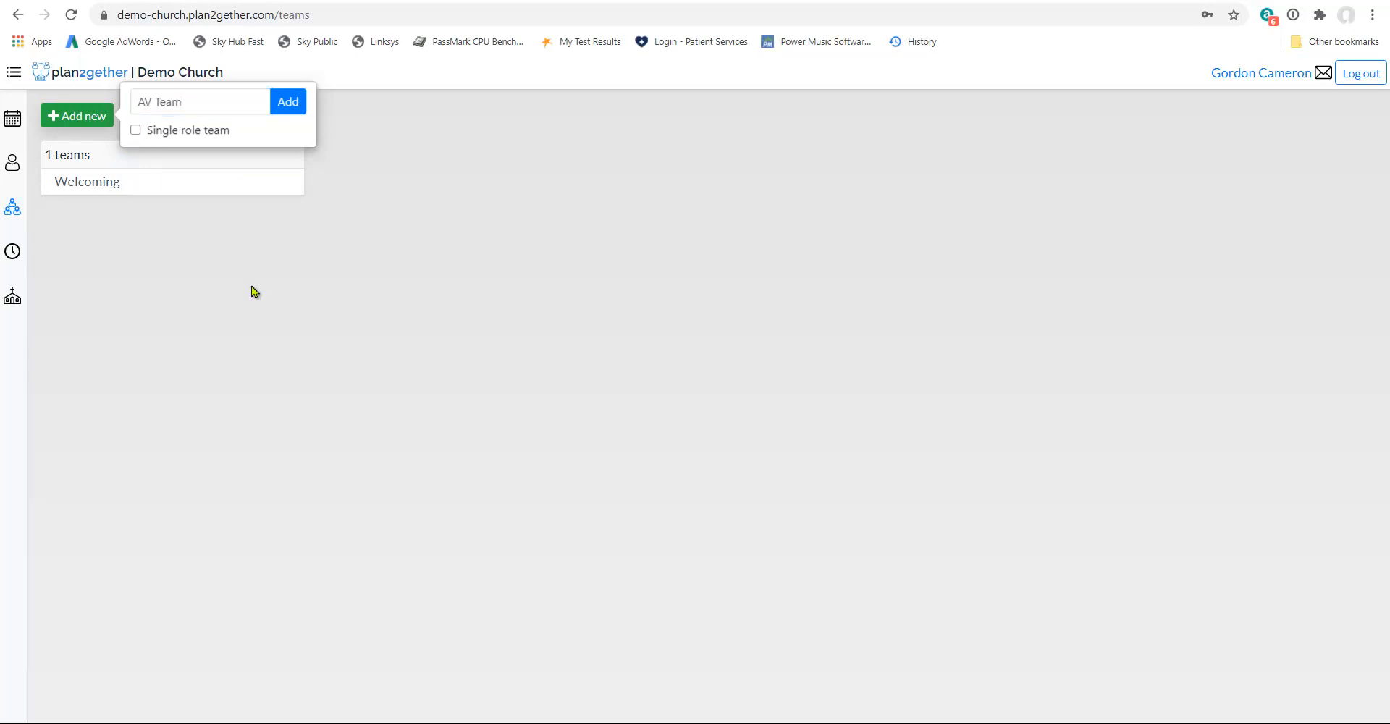
left_click(290, 107)
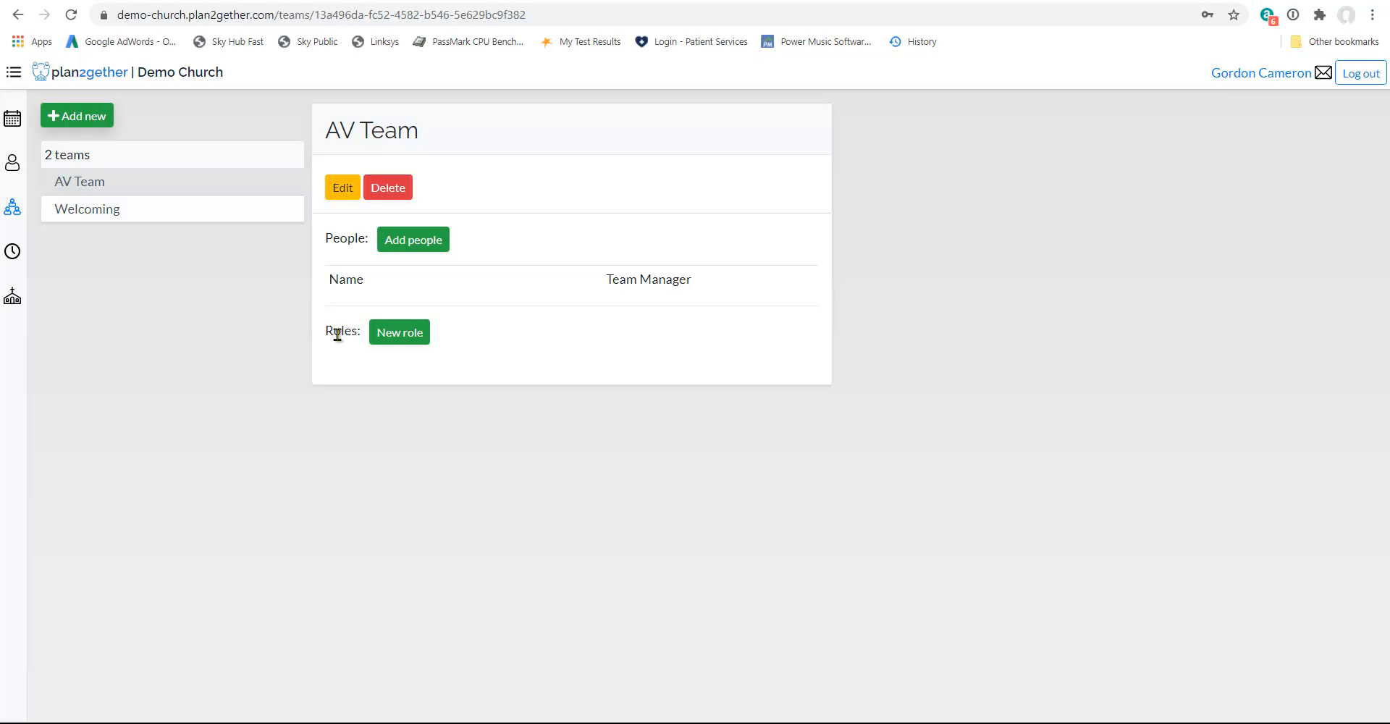
Step: Add the roles Sound Desk, PC and Recording to the AV Team
left_click(402, 338)
type("Sound Desk")
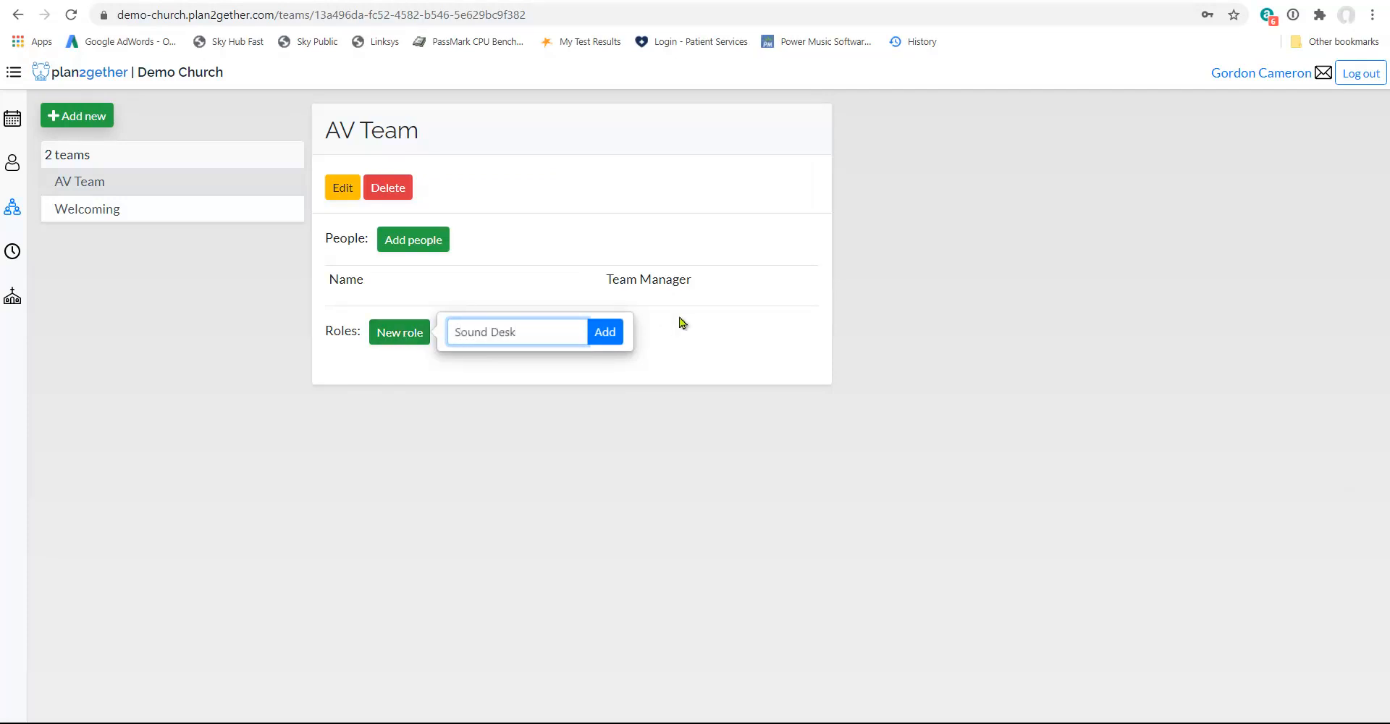
left_click(615, 333)
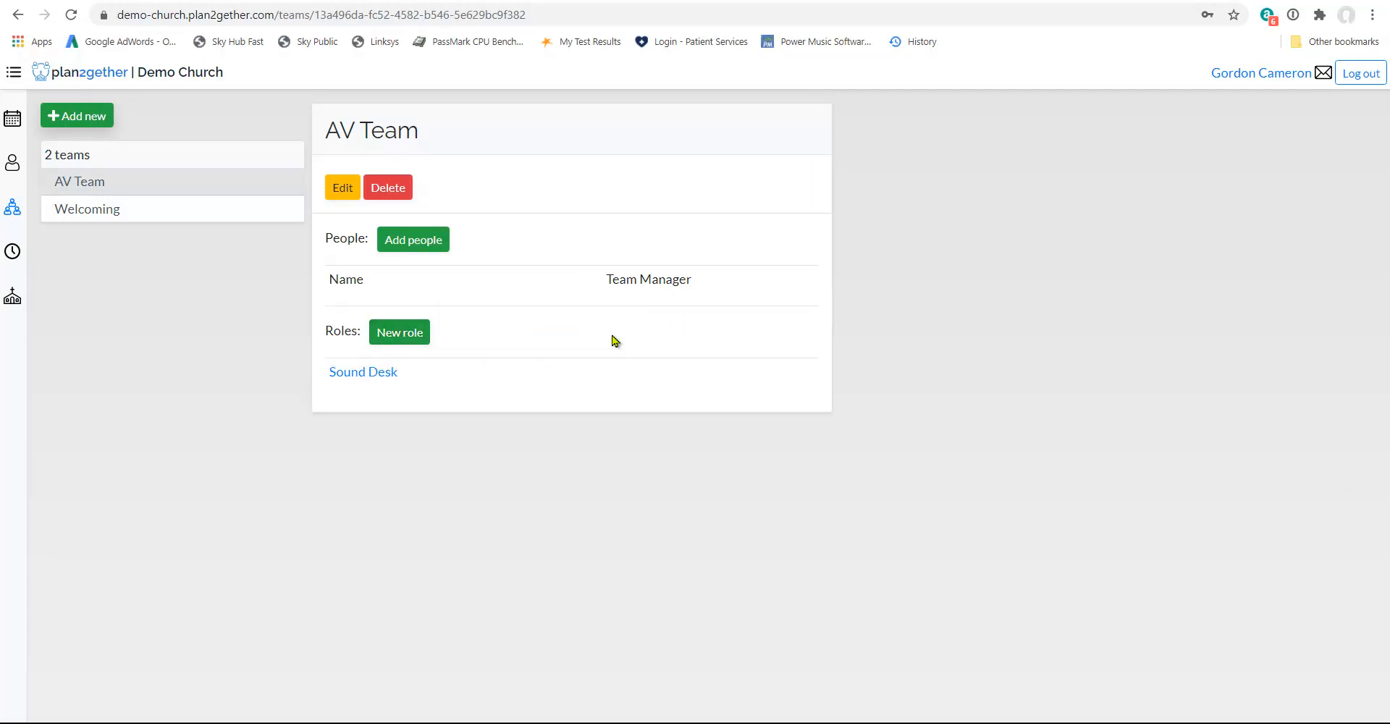
left_click(406, 335)
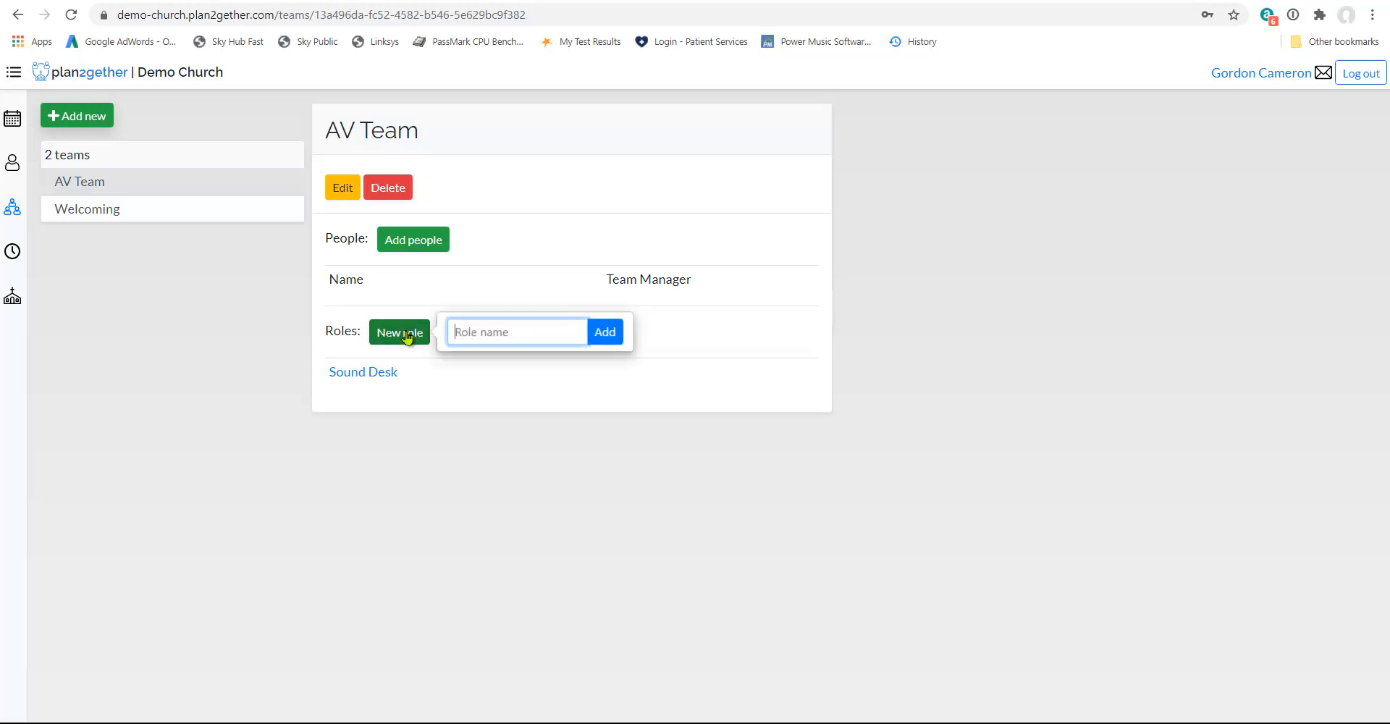
type("PC")
left_click(615, 334)
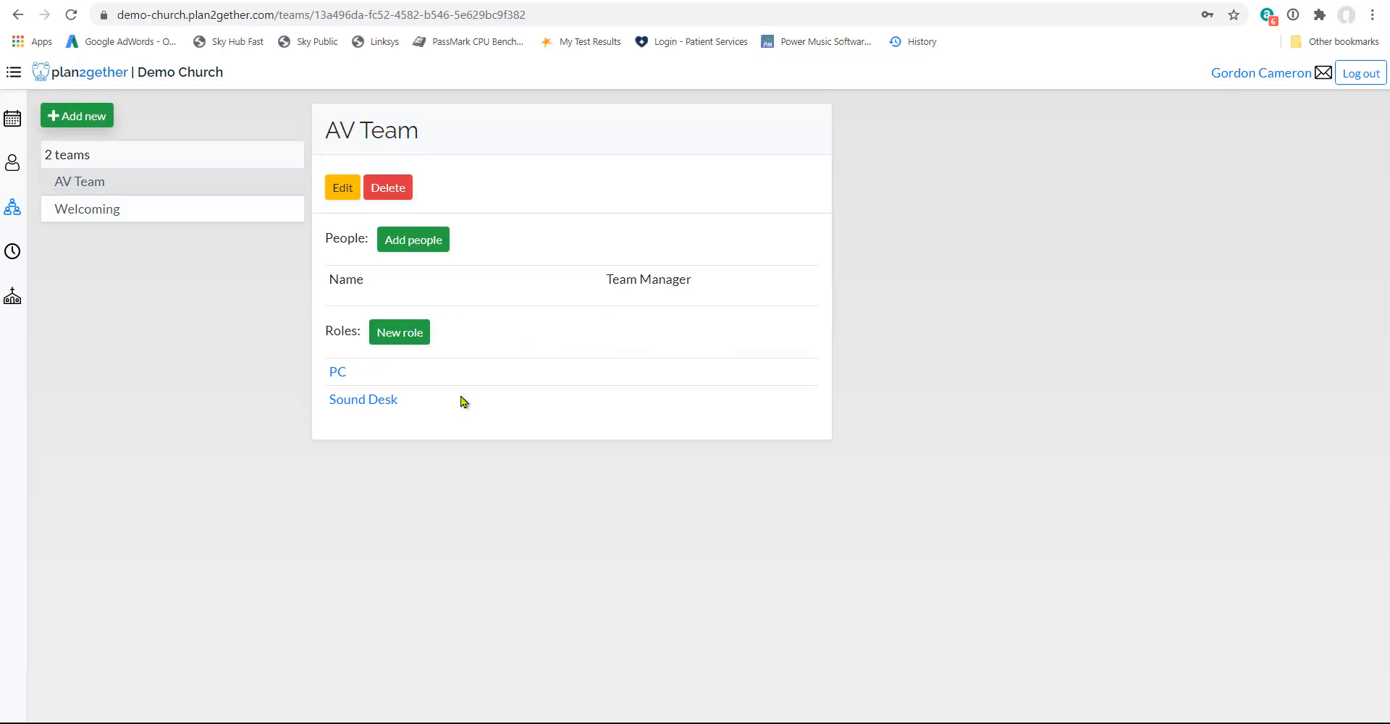
left_click(418, 340)
type("R")
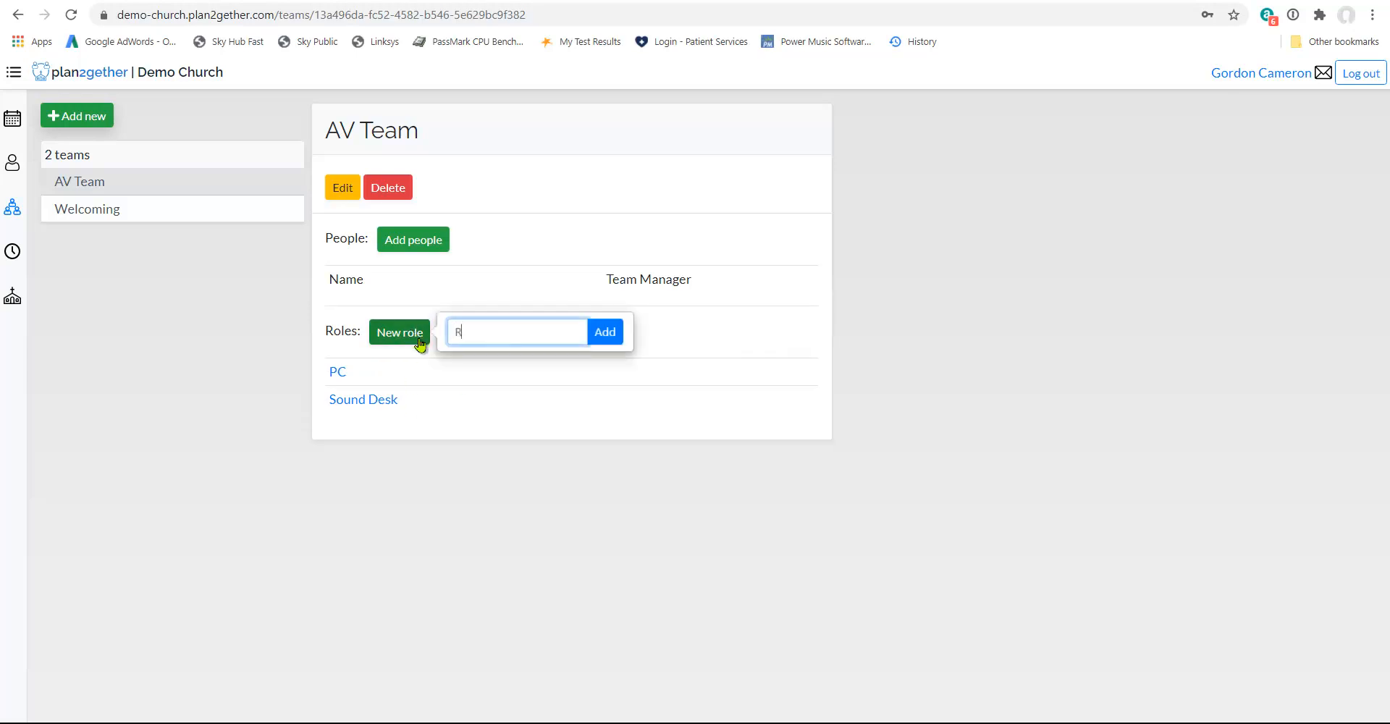
type("ecording")
left_click(606, 335)
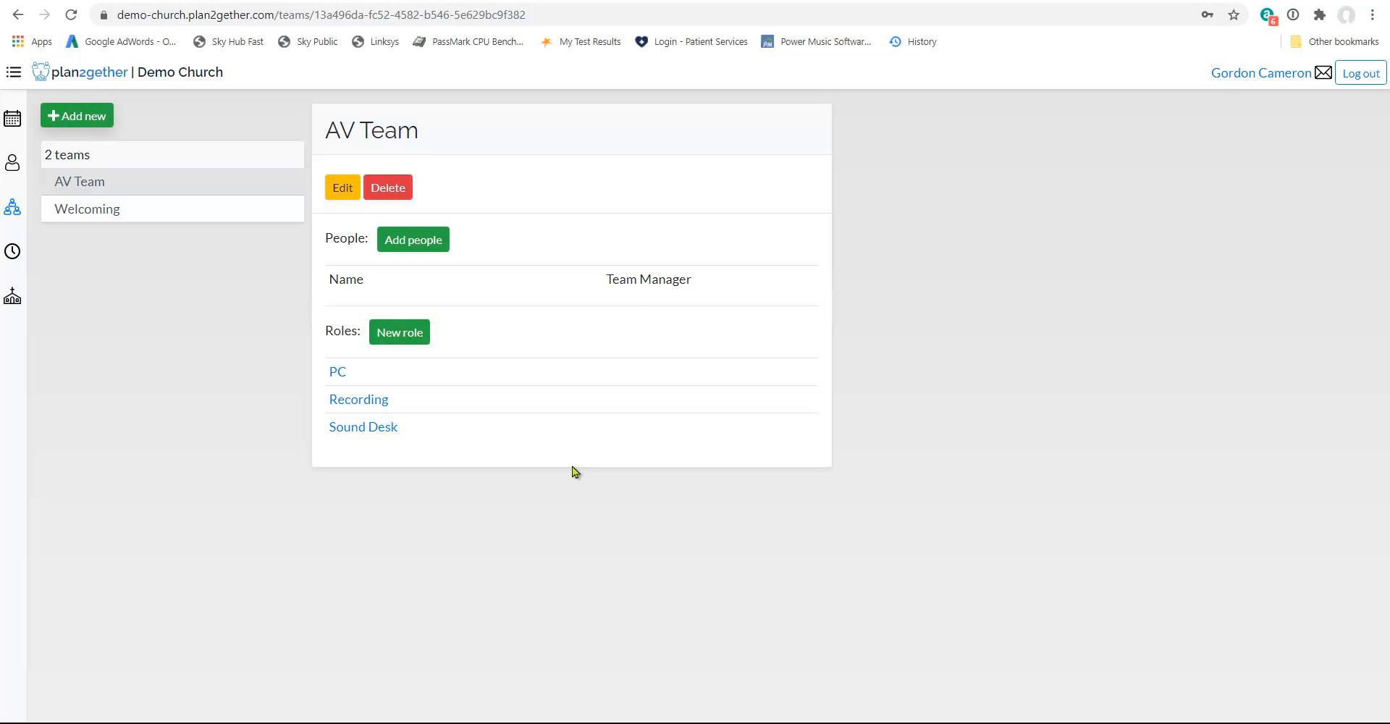
Step: Add seven people from the church's people list to the AV Team
left_click(426, 243)
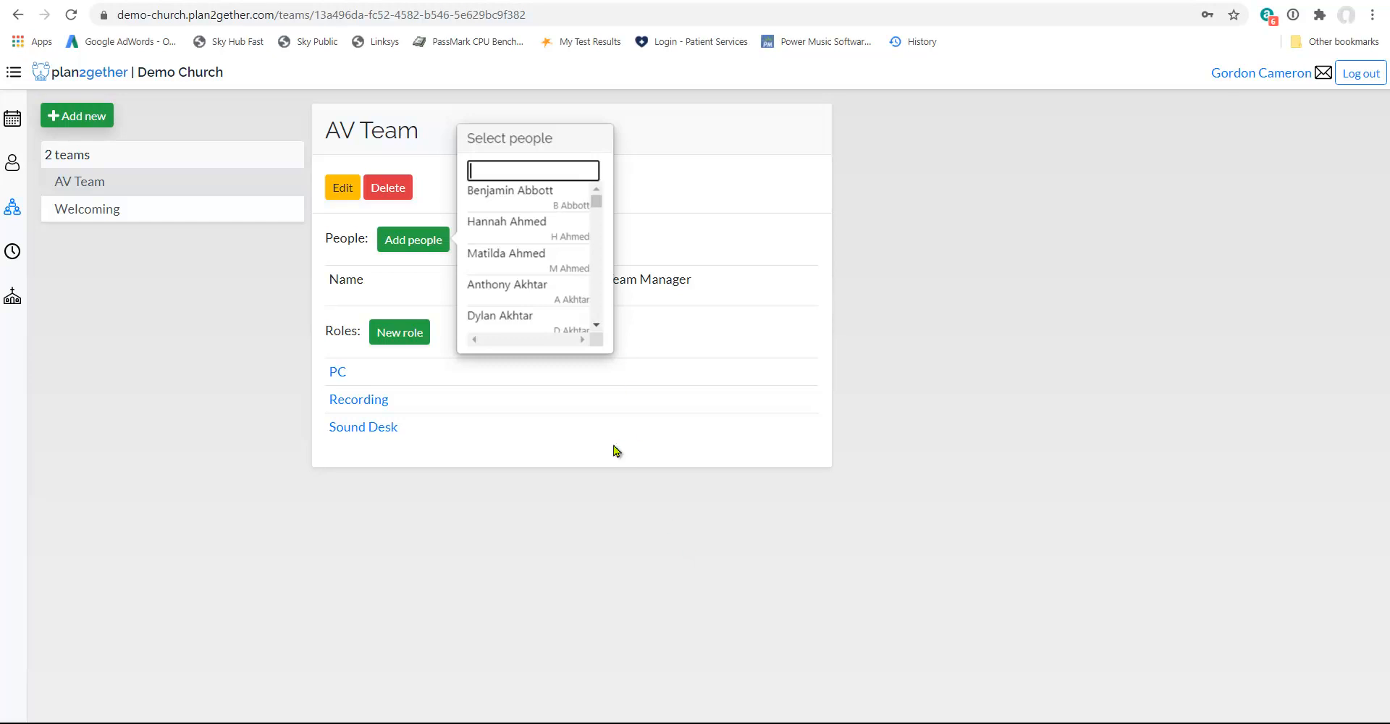
scroll(550, 293, "down", 8)
left_click(545, 286)
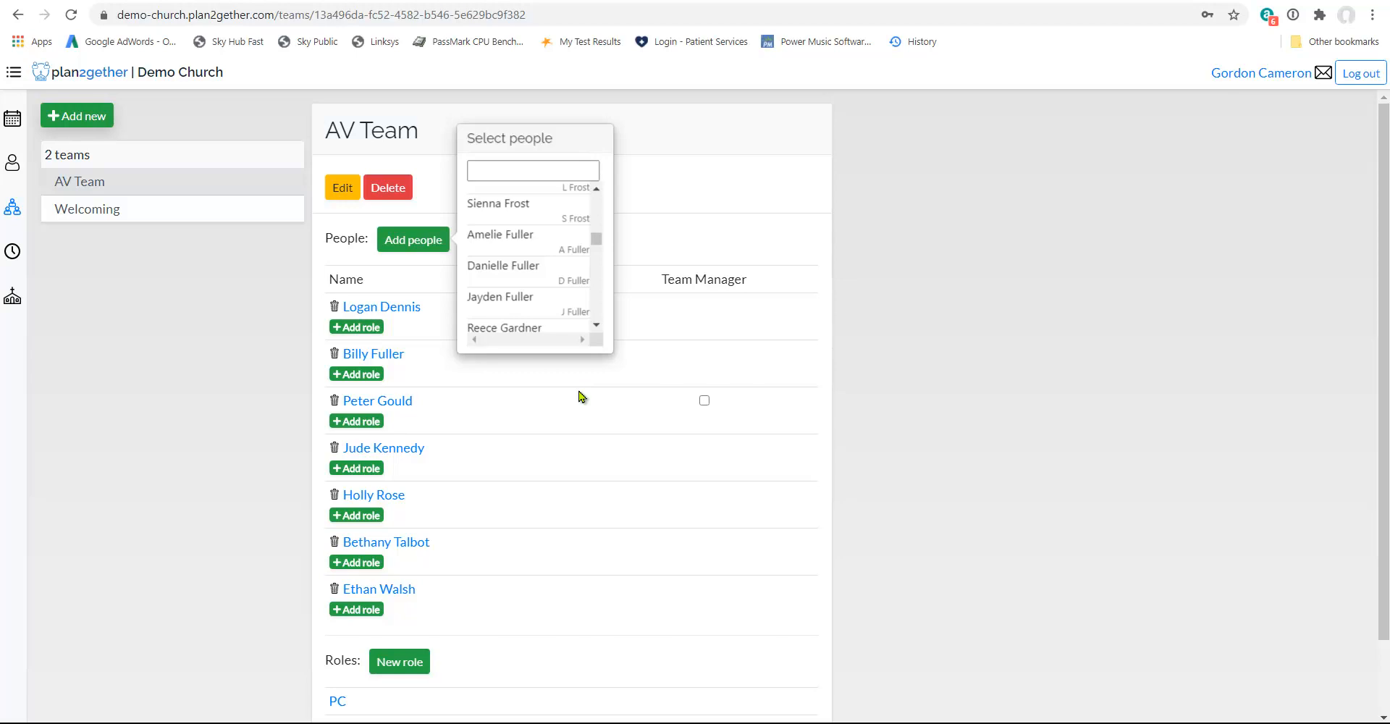
left_click(579, 402)
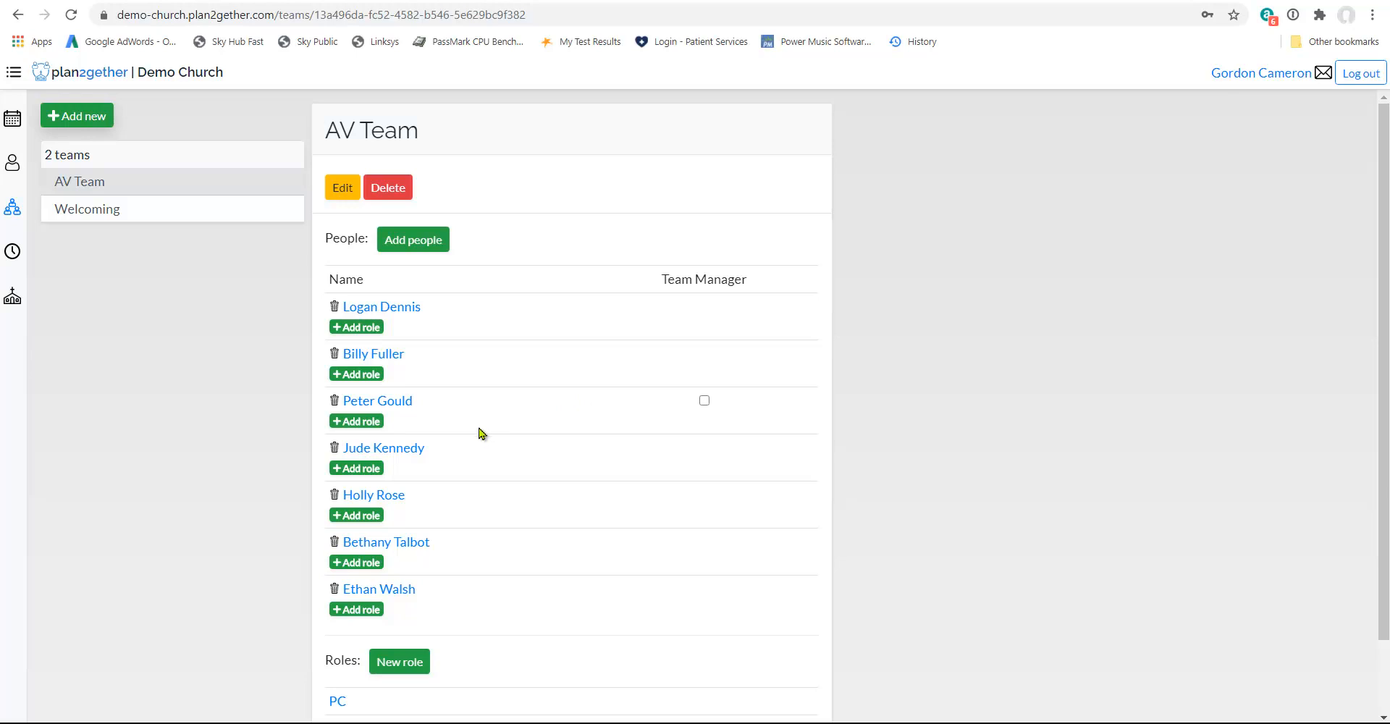
Step: Assign the Sound Desk role to the first listed AV Team member, and PC and Recording to the second
left_click(365, 329)
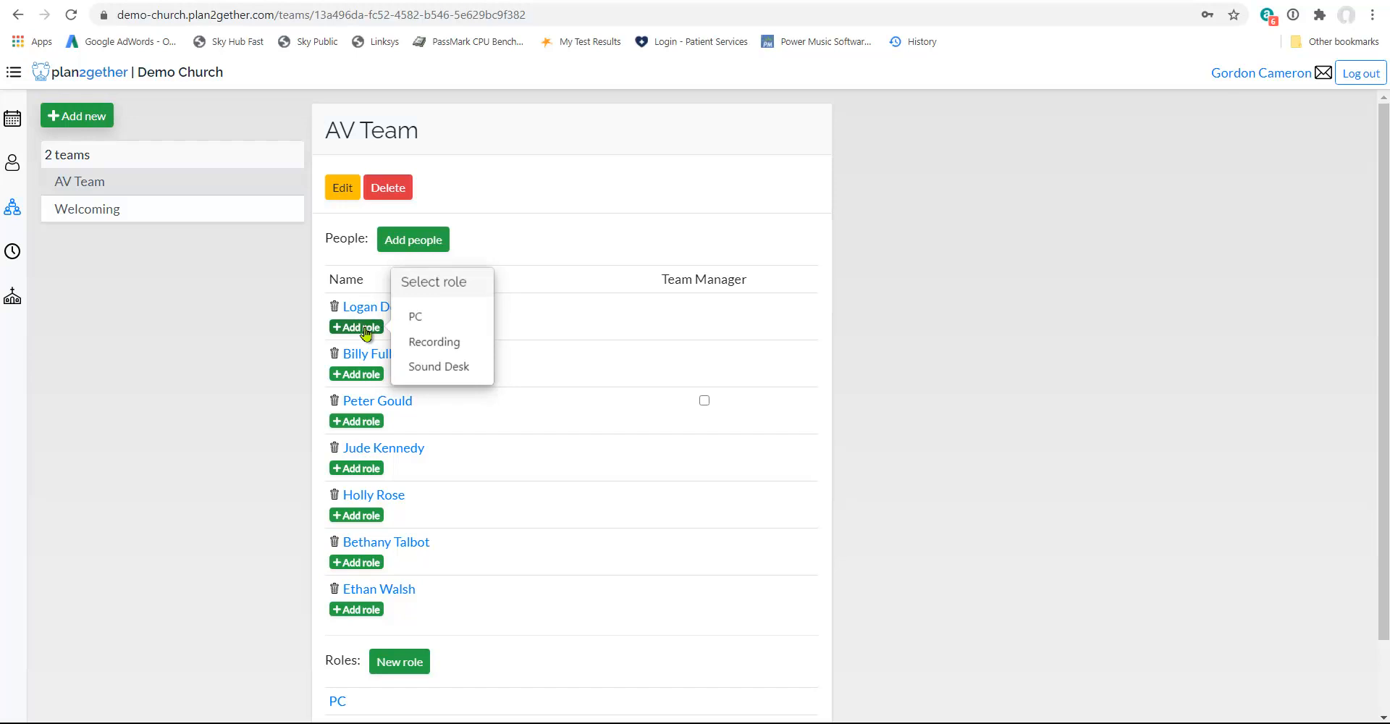
left_click(462, 367)
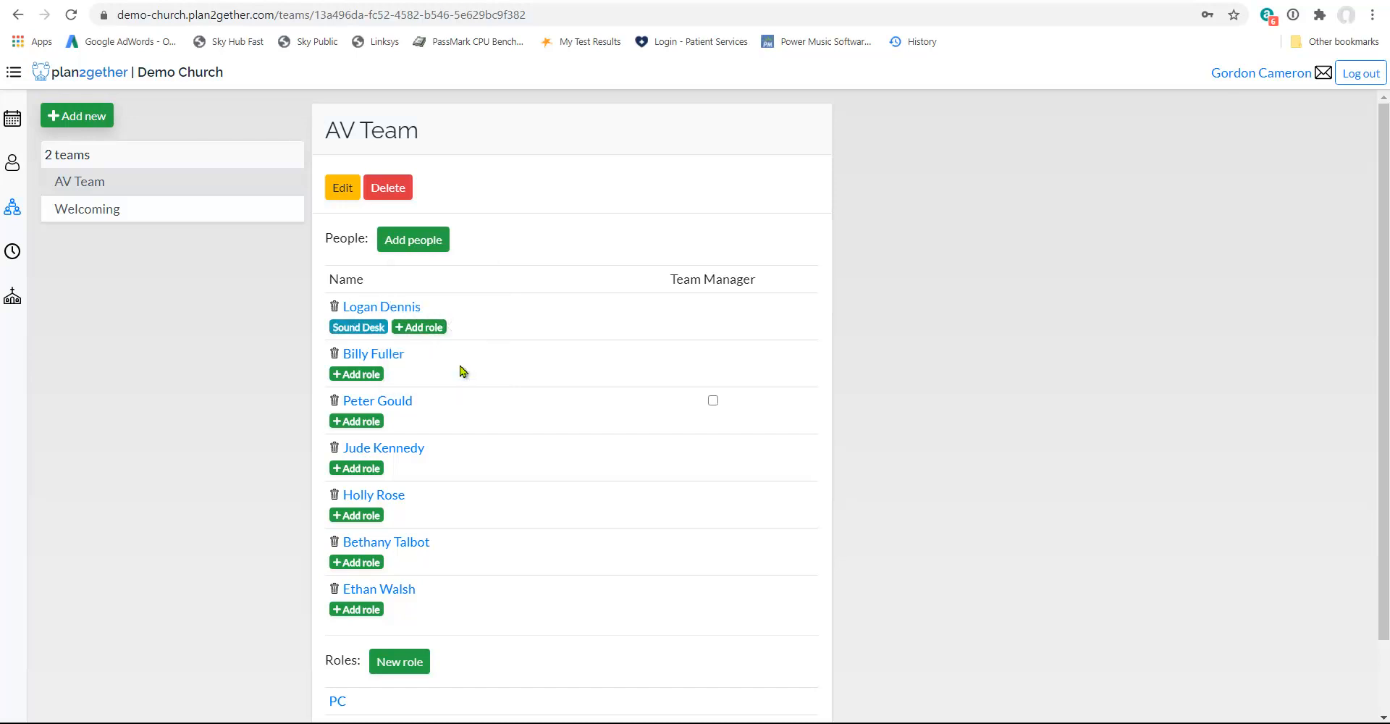
left_click(362, 375)
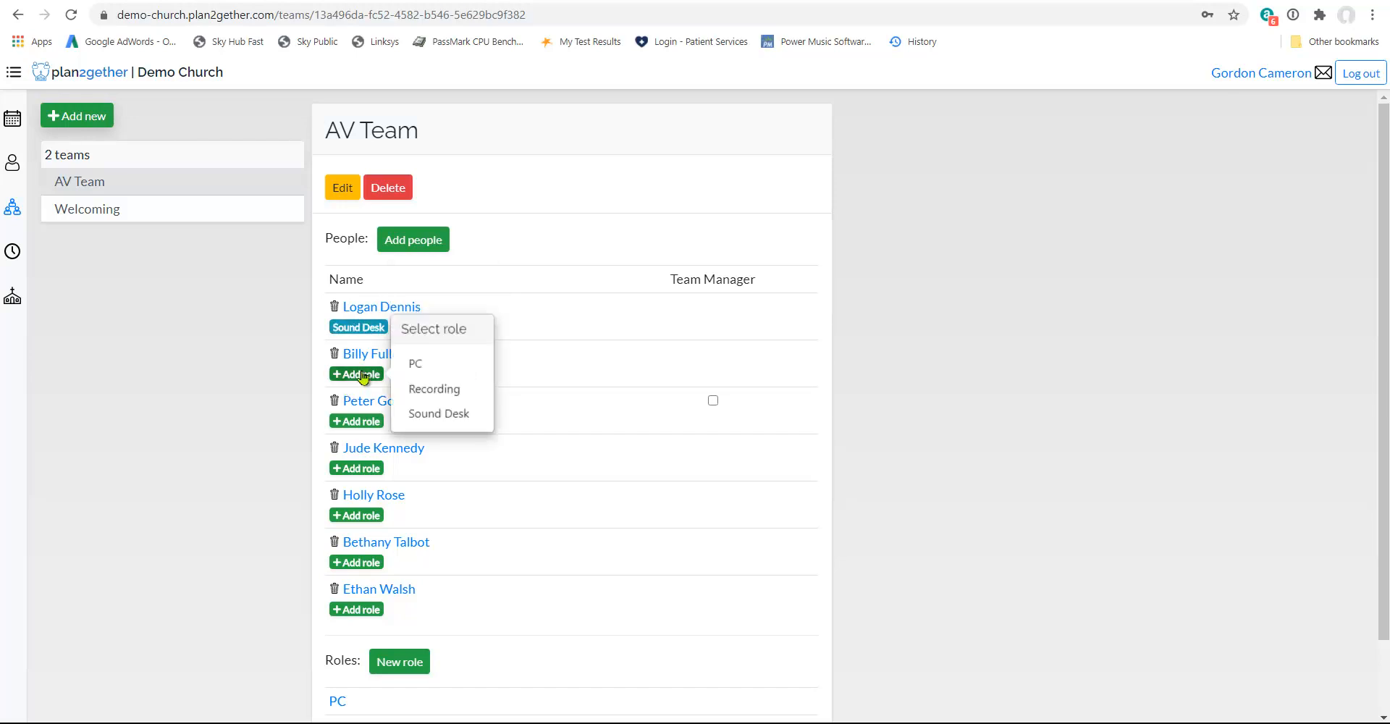
left_click(414, 363)
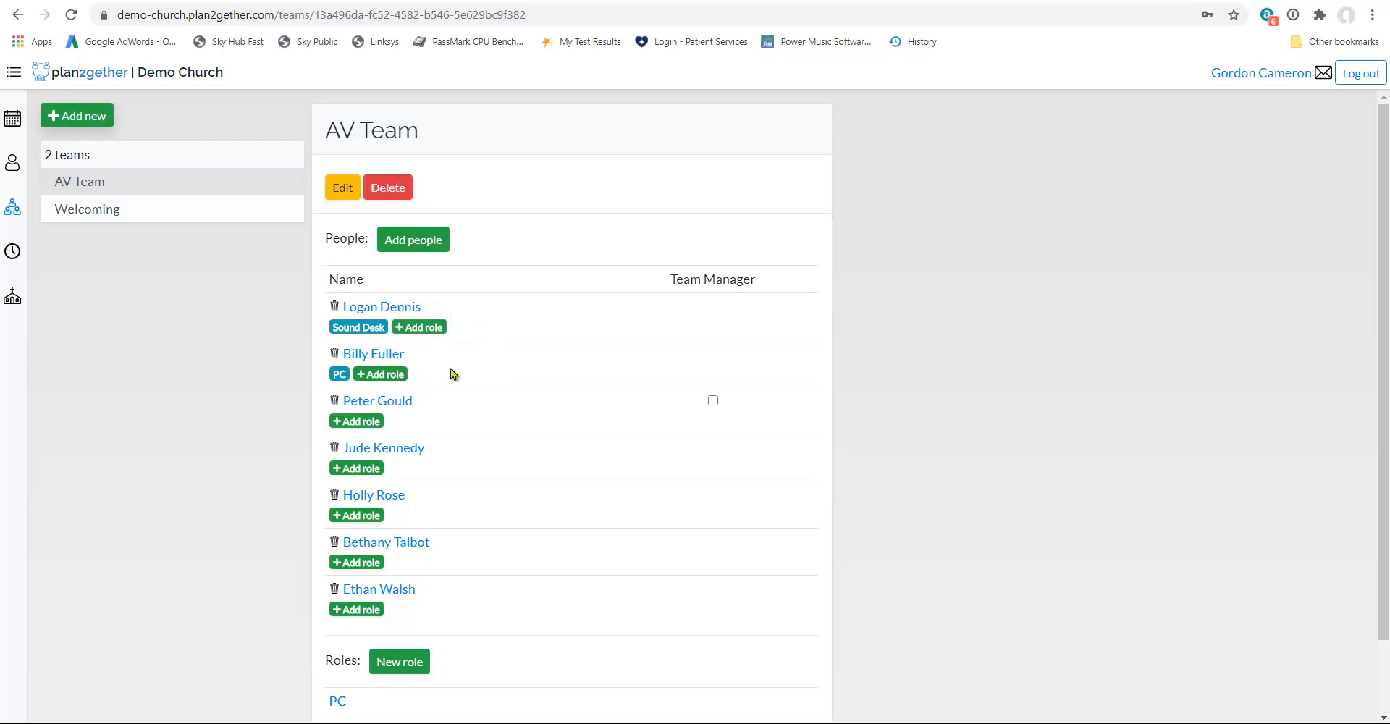
left_click(396, 374)
left_click(459, 392)
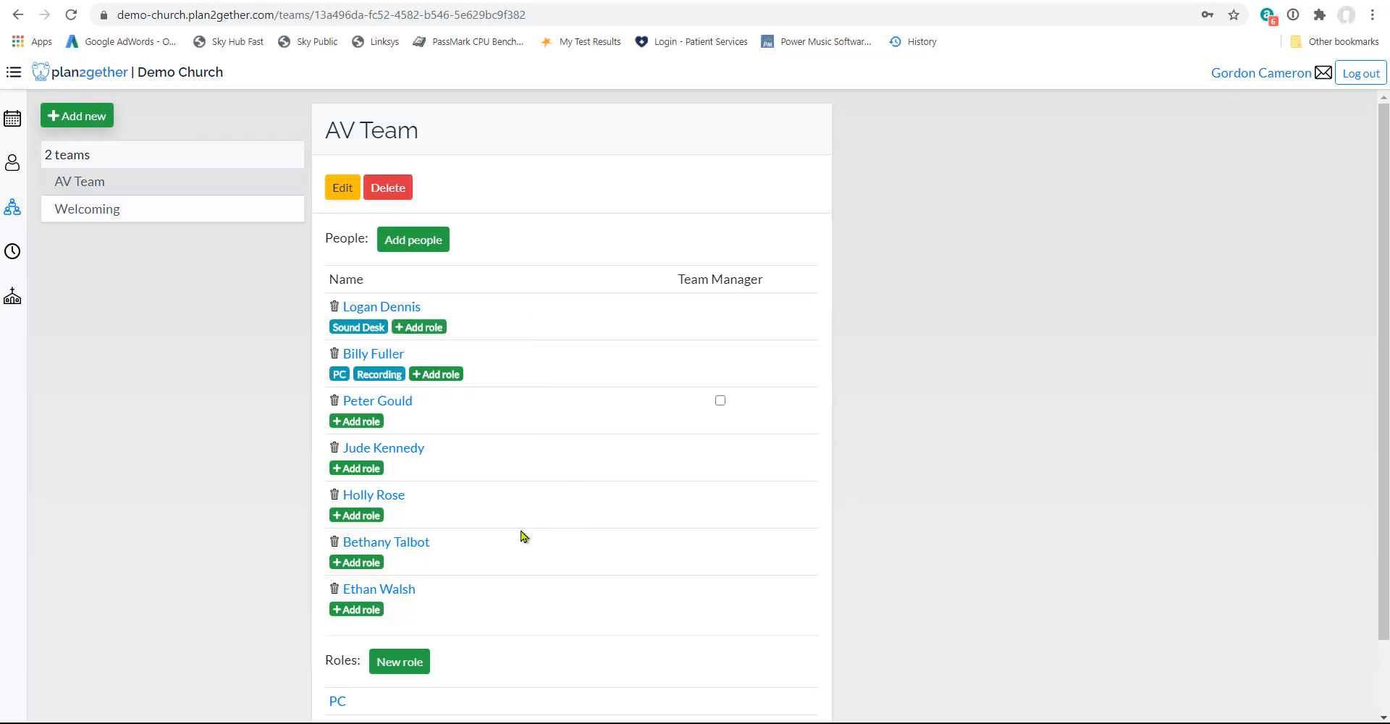
Step: Give the third listed AV Team member the PC, Recording and Sound Desk roles and make them team manager
left_click(364, 425)
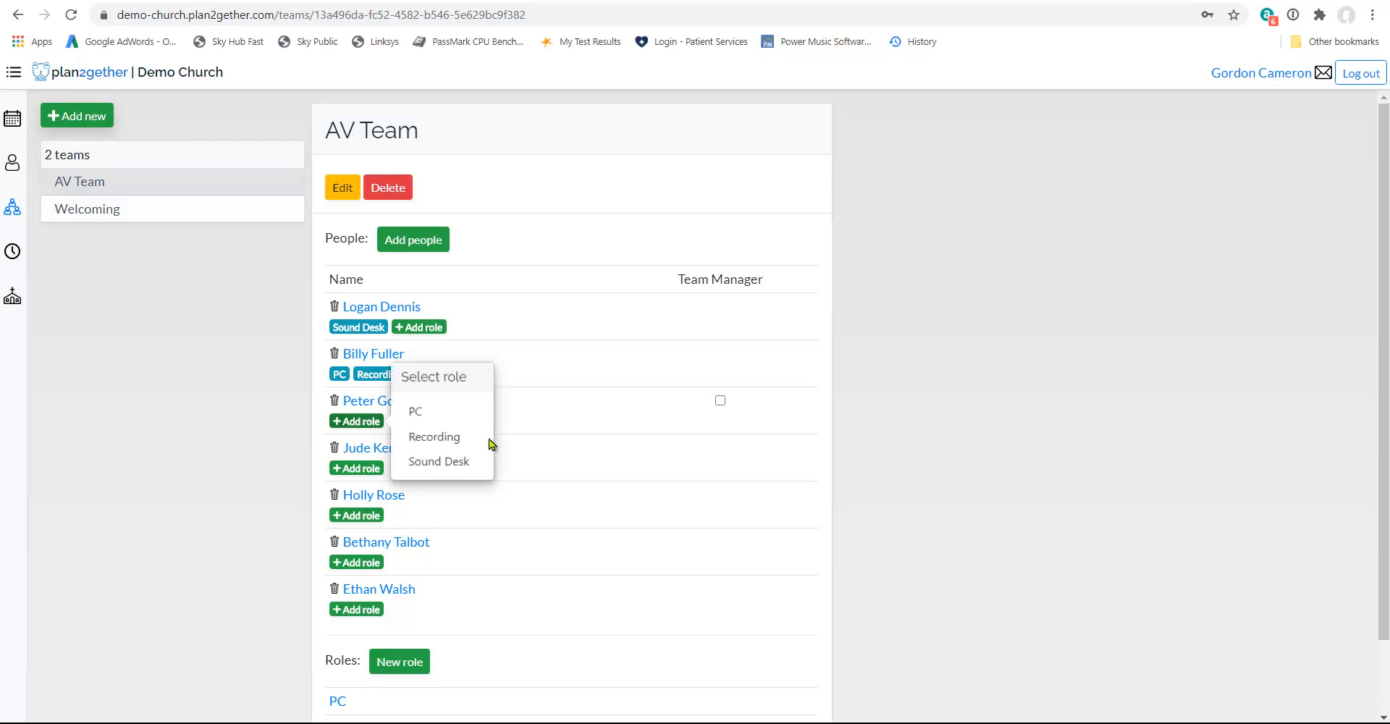
left_click(416, 415)
left_click(380, 422)
left_click(458, 438)
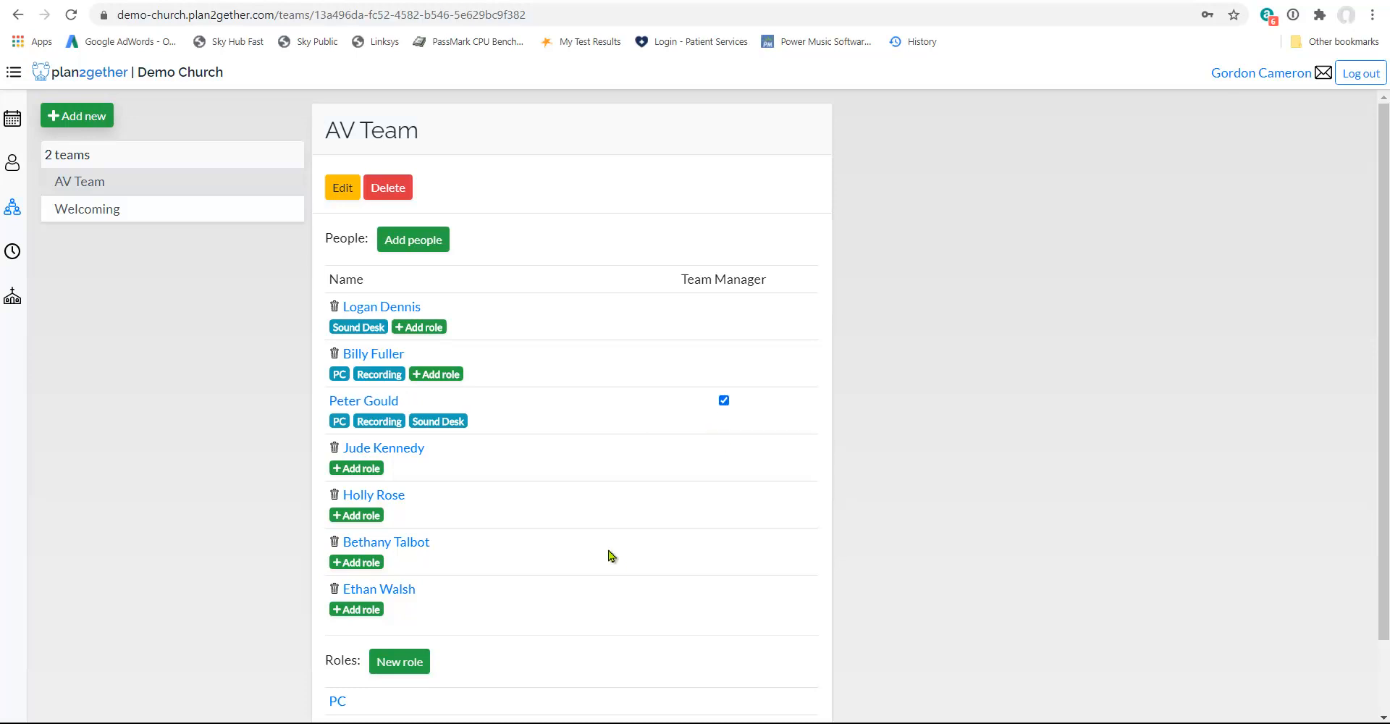
scroll(610, 556, "down", 2)
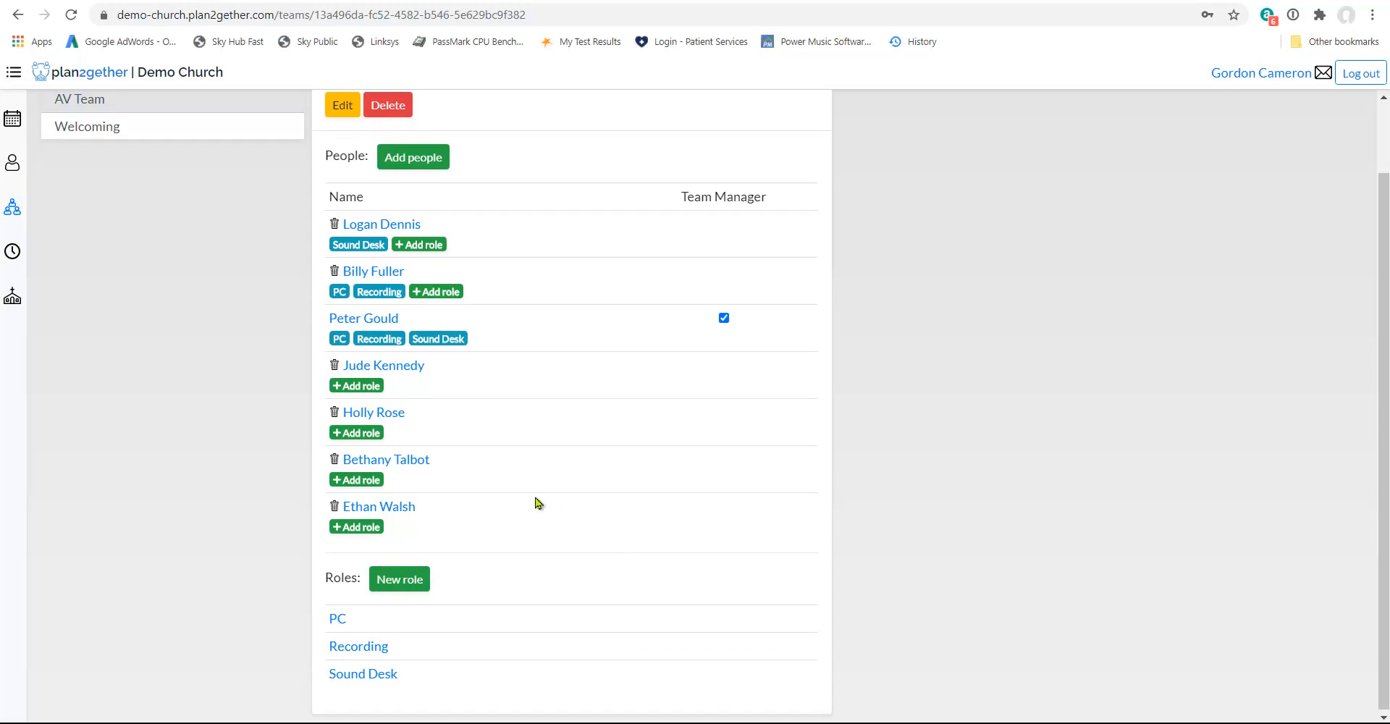
left_click(338, 620)
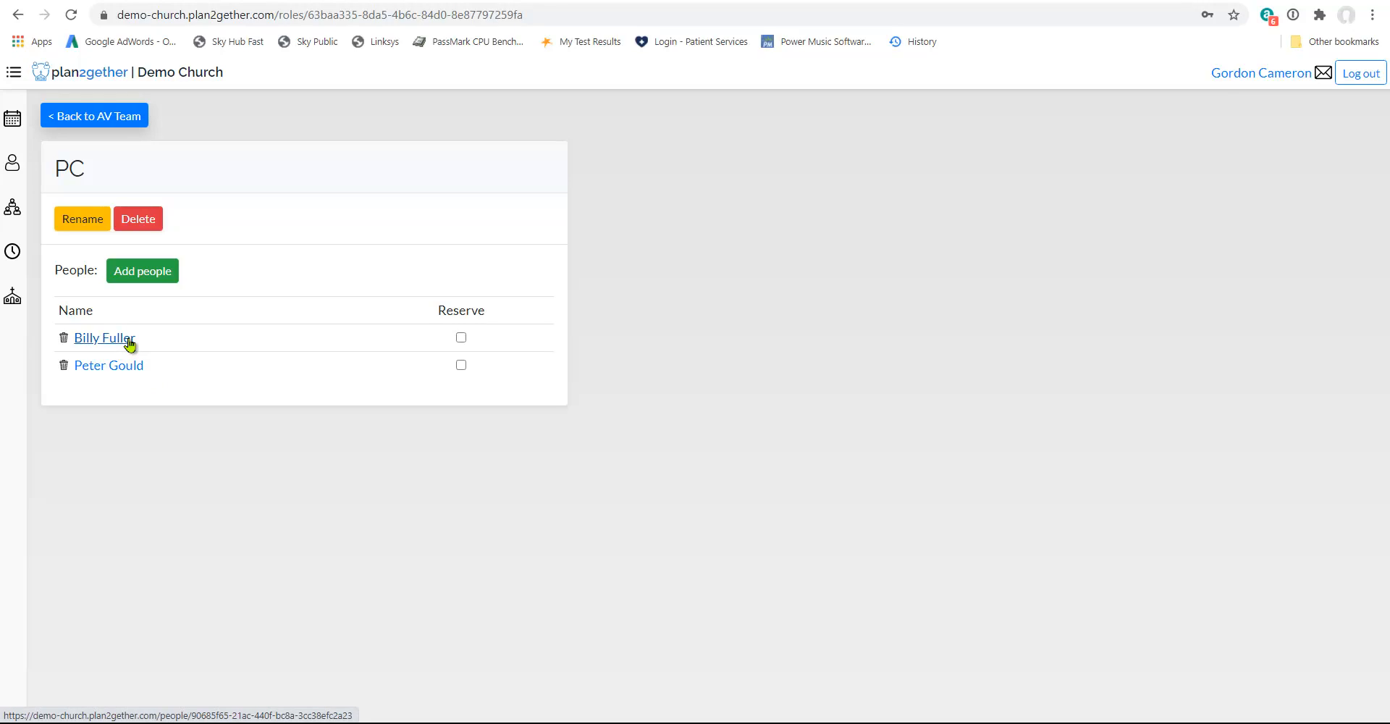
left_click(463, 338)
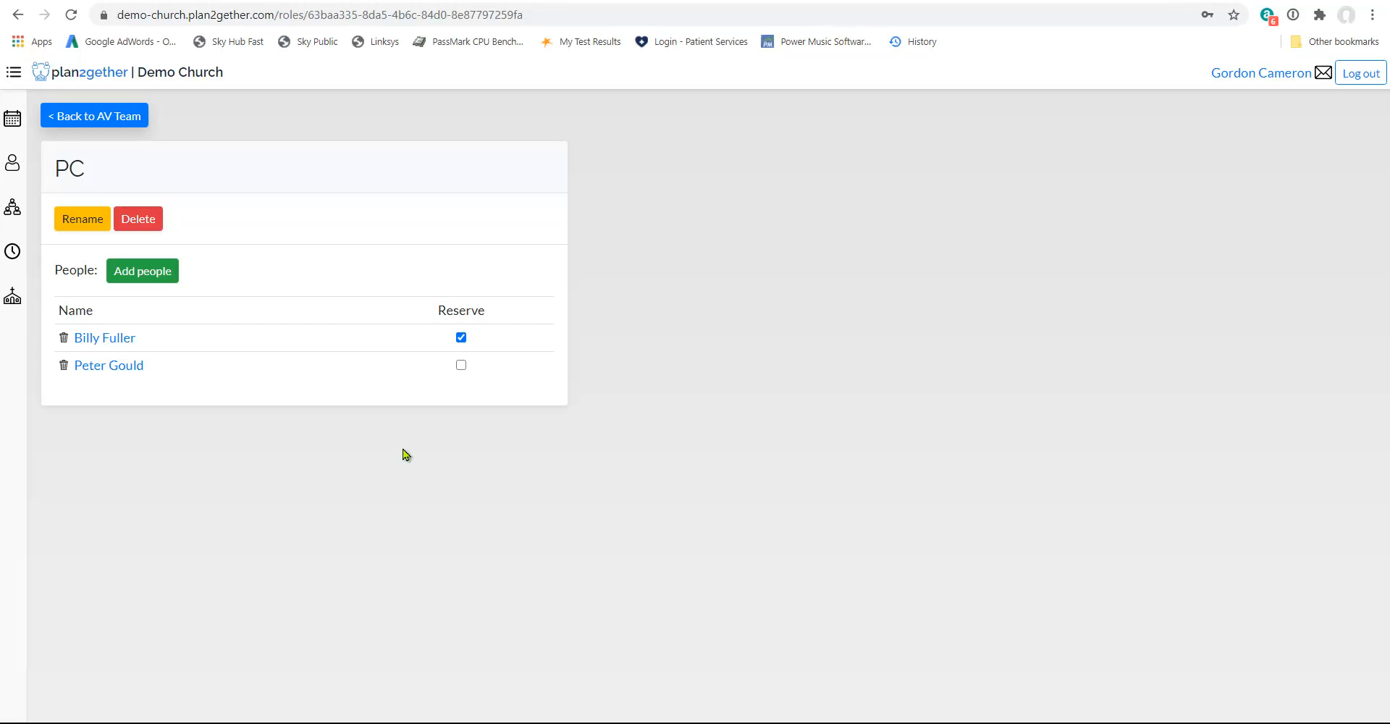
left_click(101, 117)
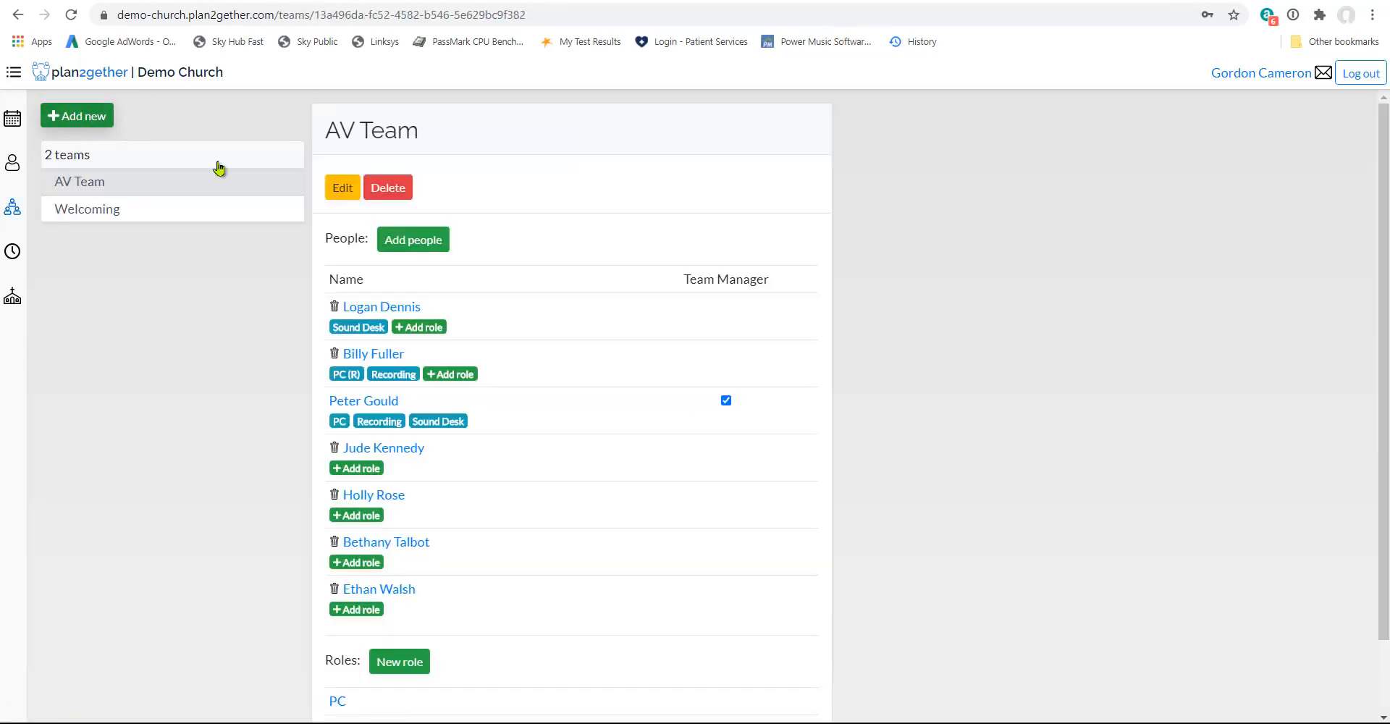